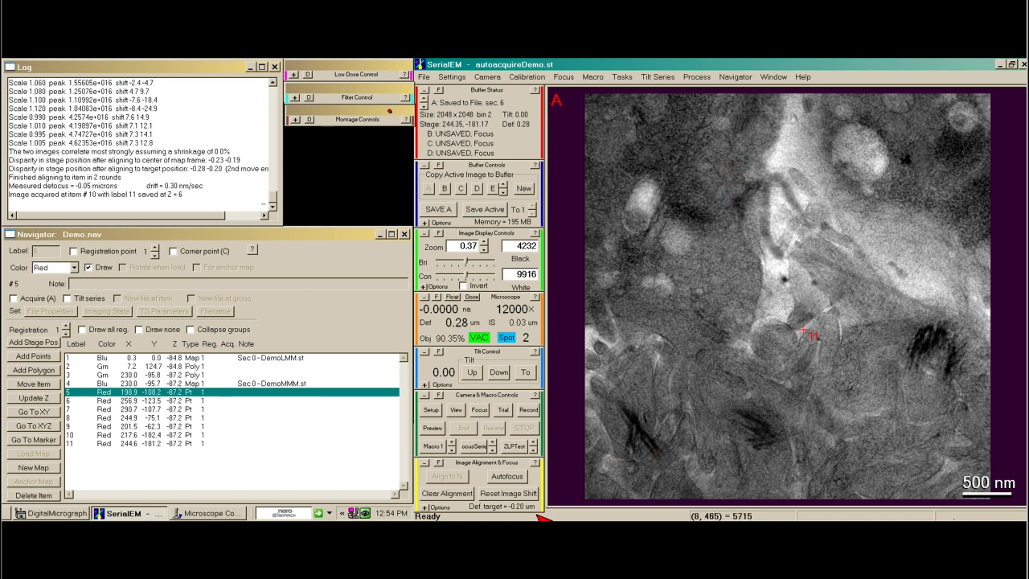
# - Open the Read from Current File dialog and move it clear of the image
pyautogui.click(429, 78)
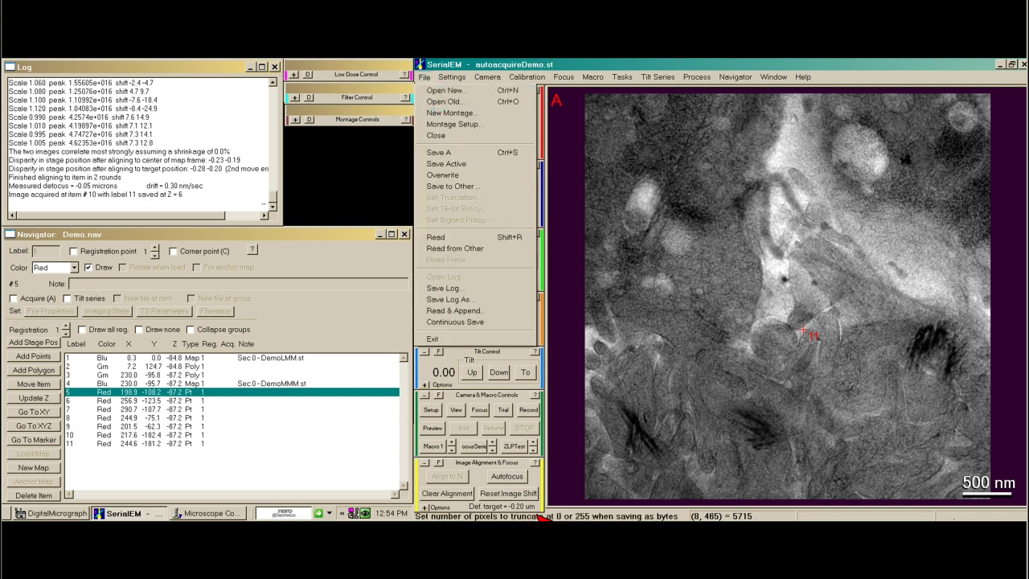
pyautogui.click(472, 231)
pyautogui.moveTo(352, 246); pyautogui.dragTo(328, 149)
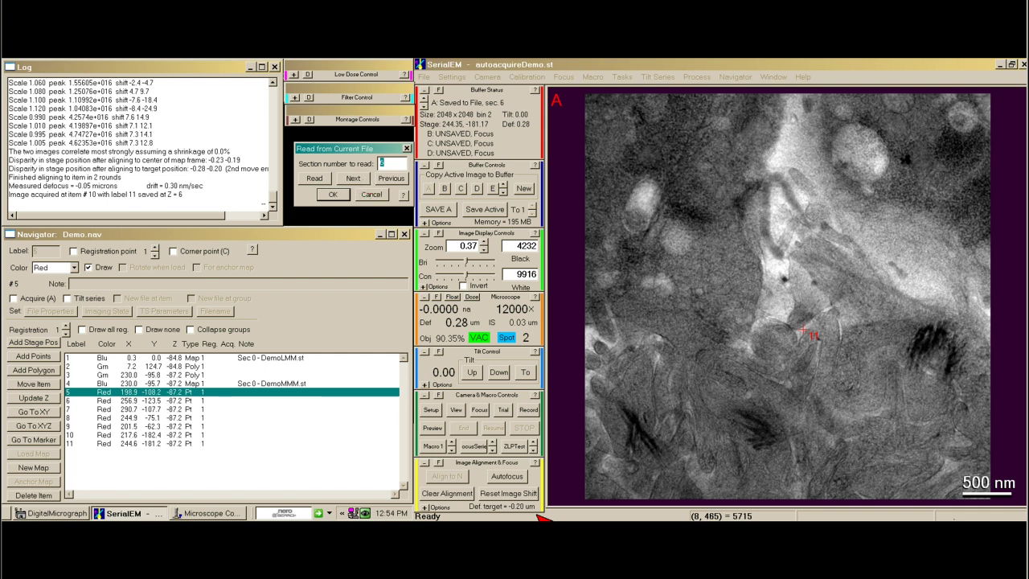
# - Step back through sections 5 to 0, then forward to section 3, and close the reader
pyautogui.click(401, 181)
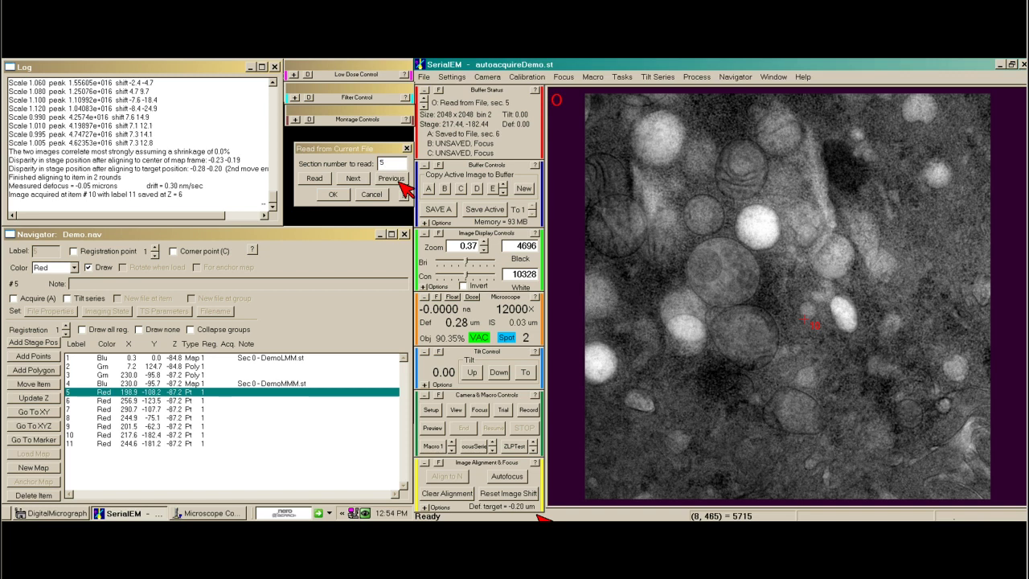
pyautogui.click(401, 182)
pyautogui.click(401, 182)
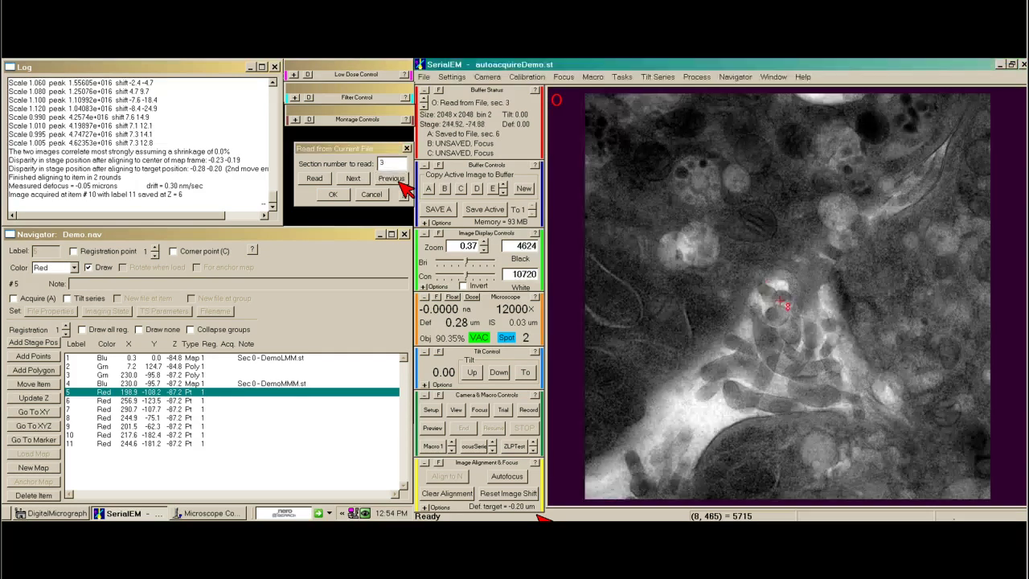
pyautogui.click(401, 182)
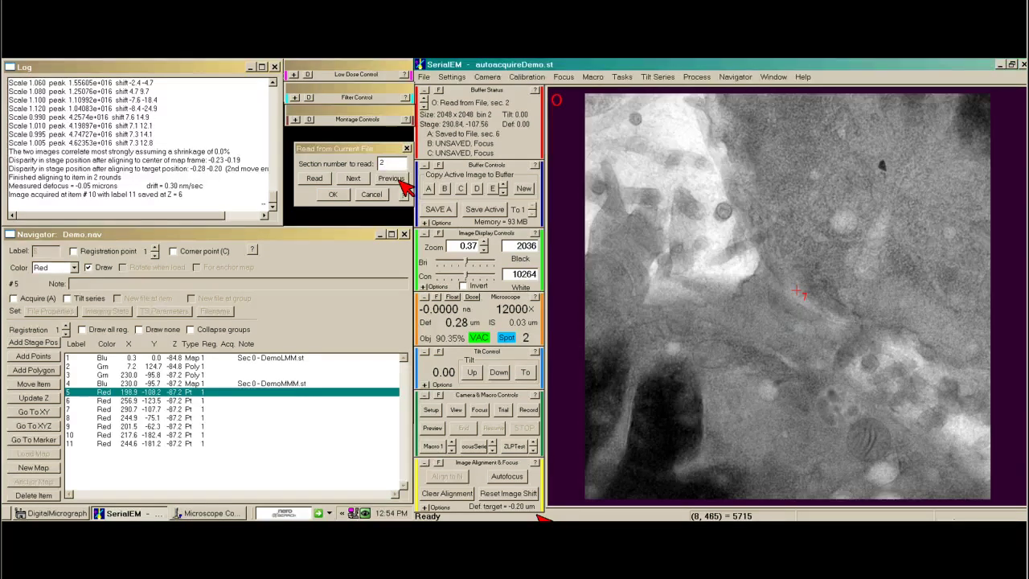
pyautogui.click(401, 182)
pyautogui.click(401, 182)
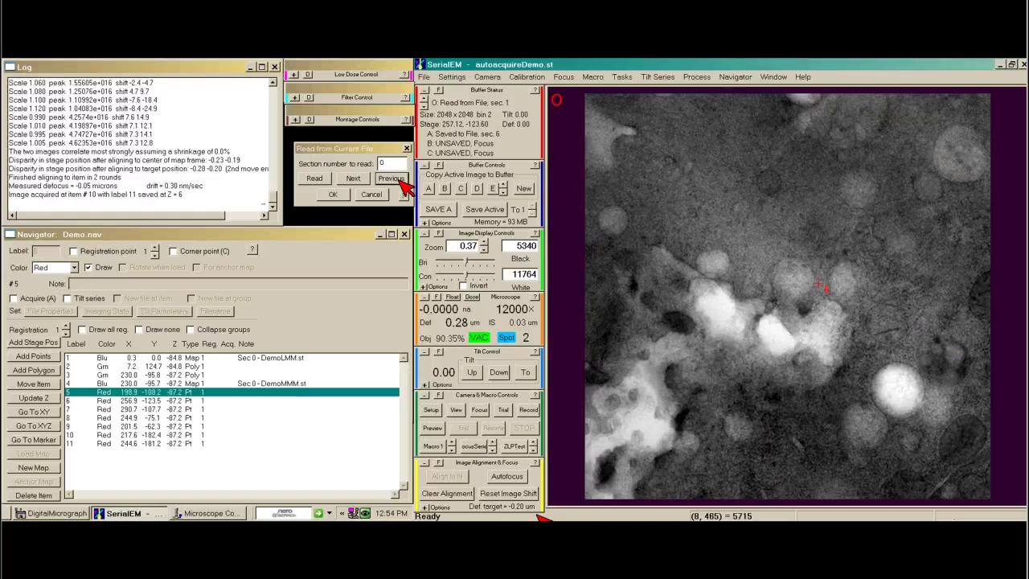
pyautogui.click(353, 179)
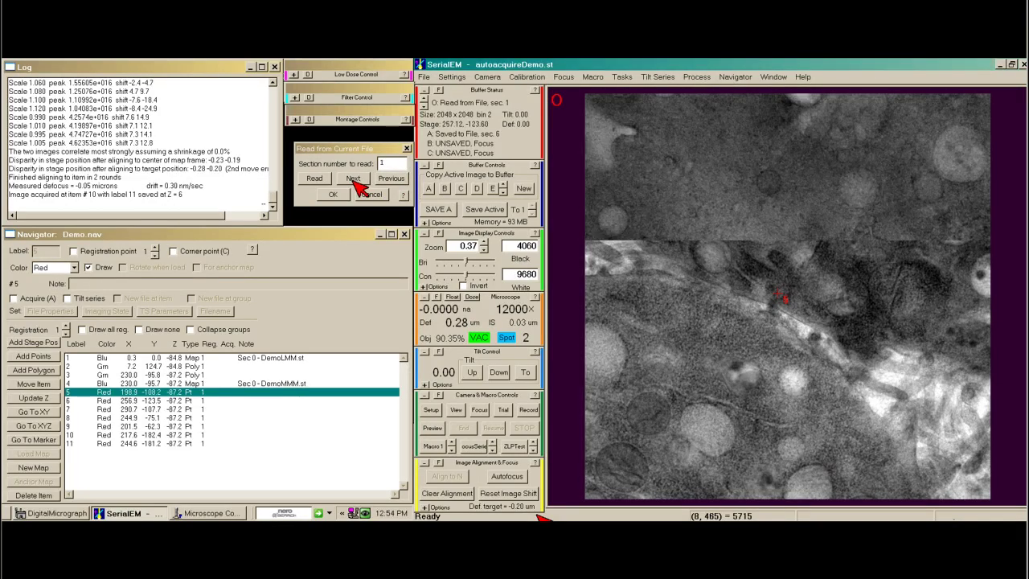
pyautogui.click(353, 180)
pyautogui.click(354, 179)
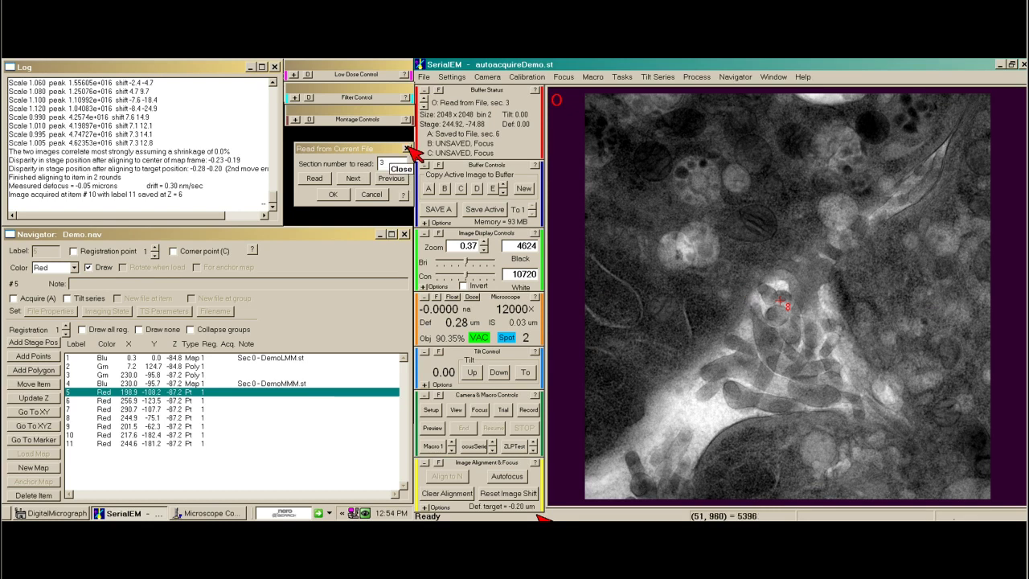
pyautogui.click(408, 149)
# - Move the stage to Navigator point 8 and show the cumulative electron dose
pyautogui.click(105, 419)
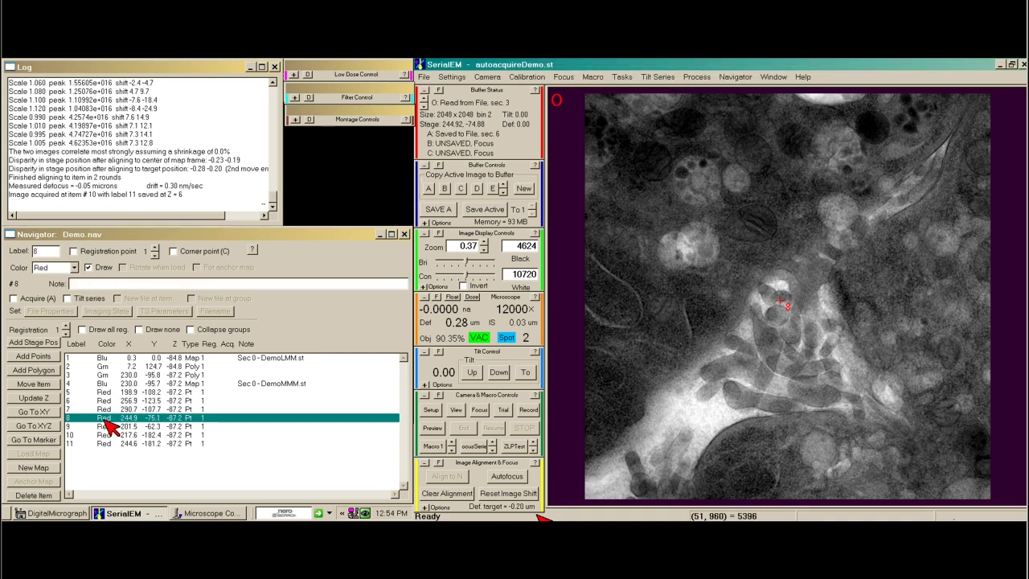
pyautogui.click(57, 413)
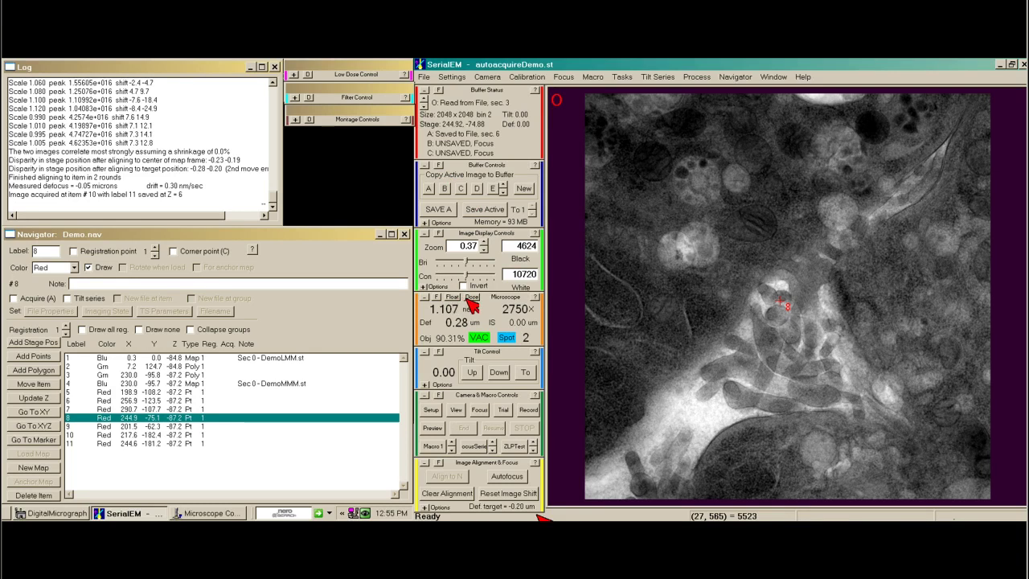
pyautogui.click(48, 502)
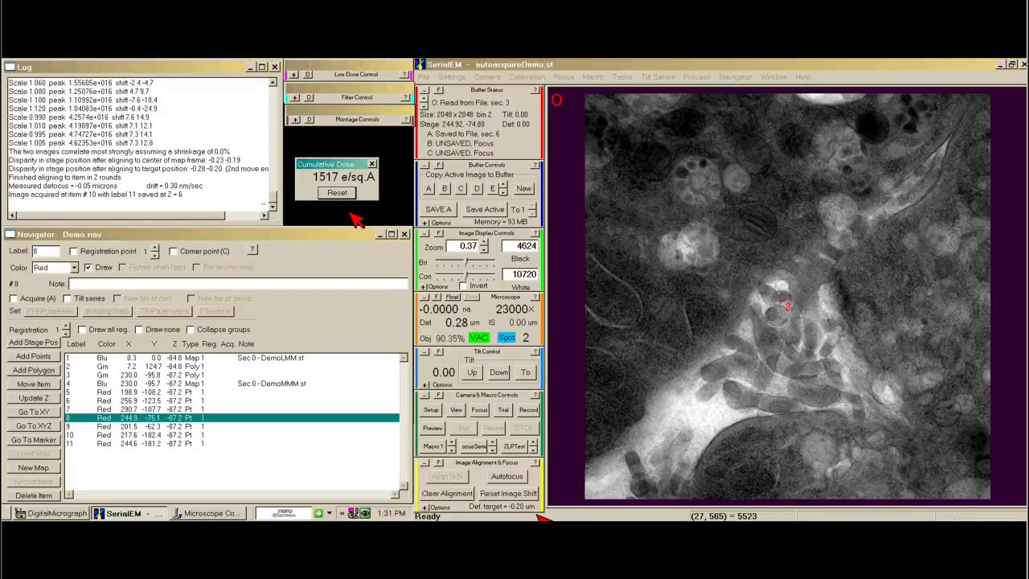
# - Take a Record image at point 8, then close autoacquireDemo.st
pyautogui.click(531, 411)
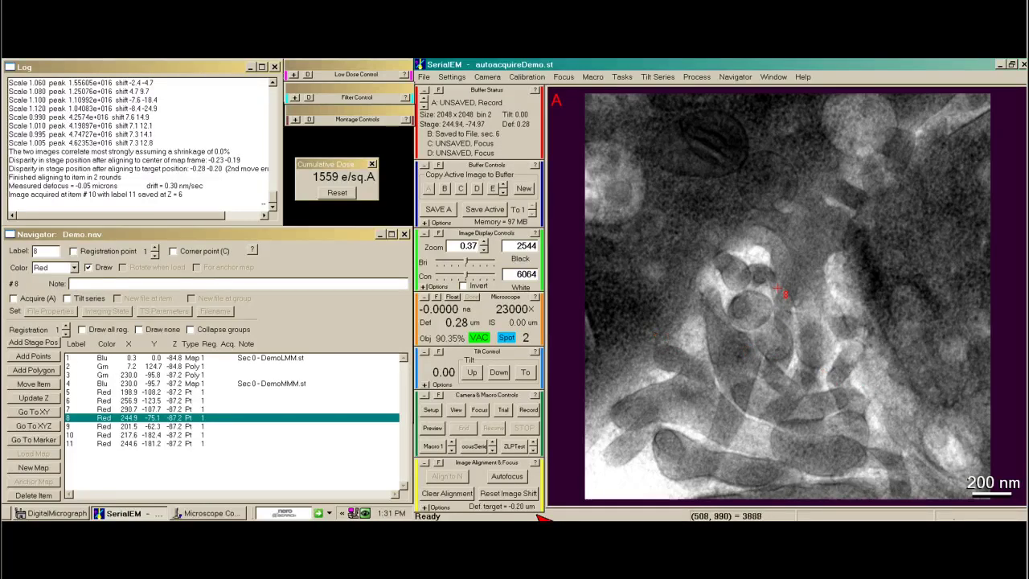
pyautogui.click(424, 78)
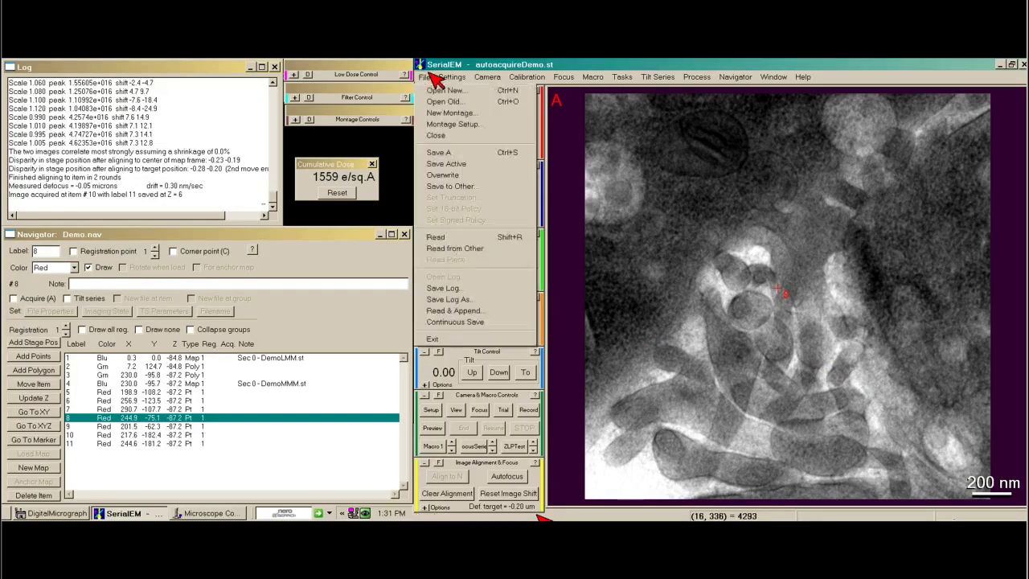
pyautogui.click(439, 137)
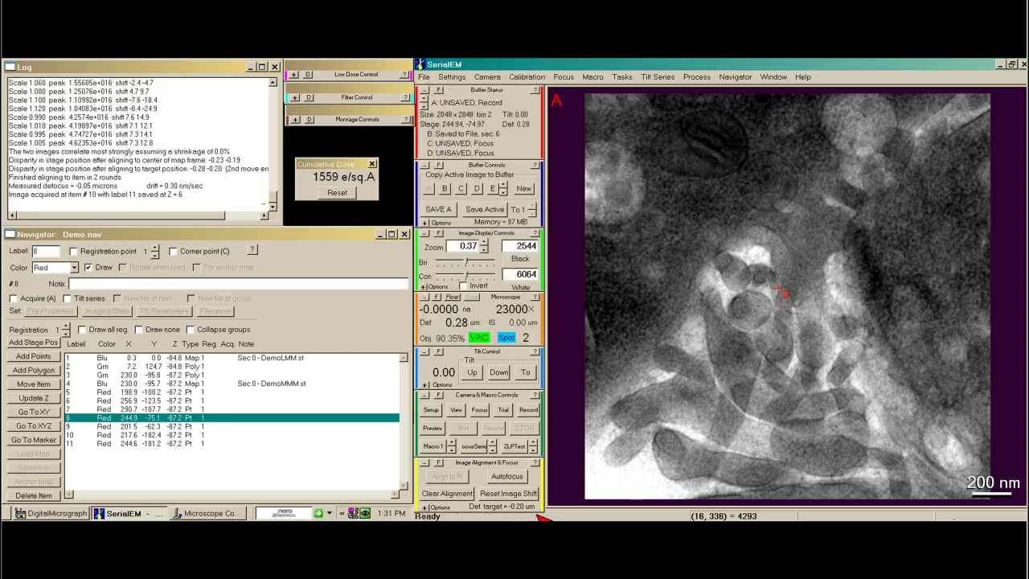
# - Run Eucentric - Both and highlight the 1.08 micron lateral displacement in the log
pyautogui.click(623, 77)
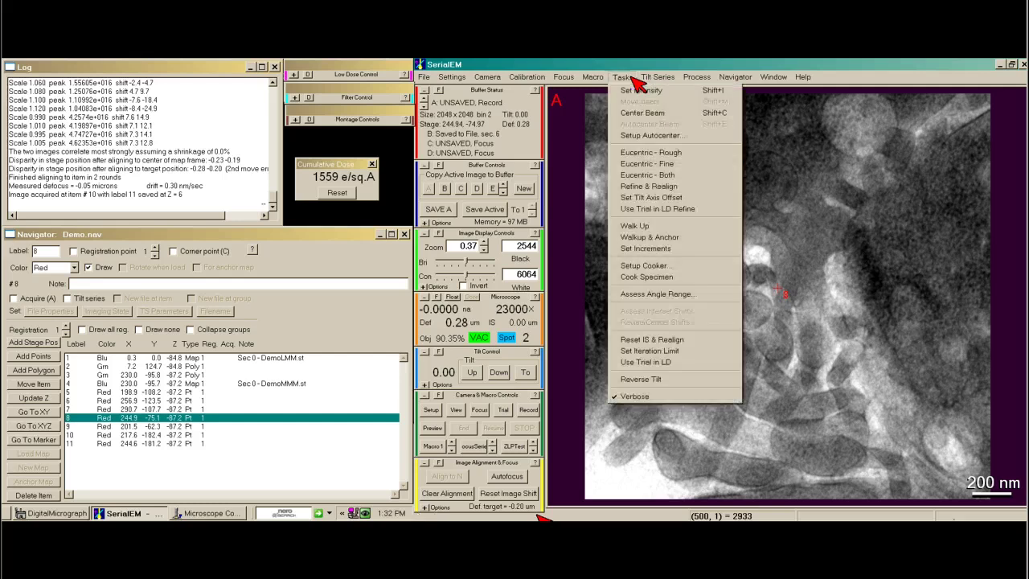
pyautogui.click(697, 176)
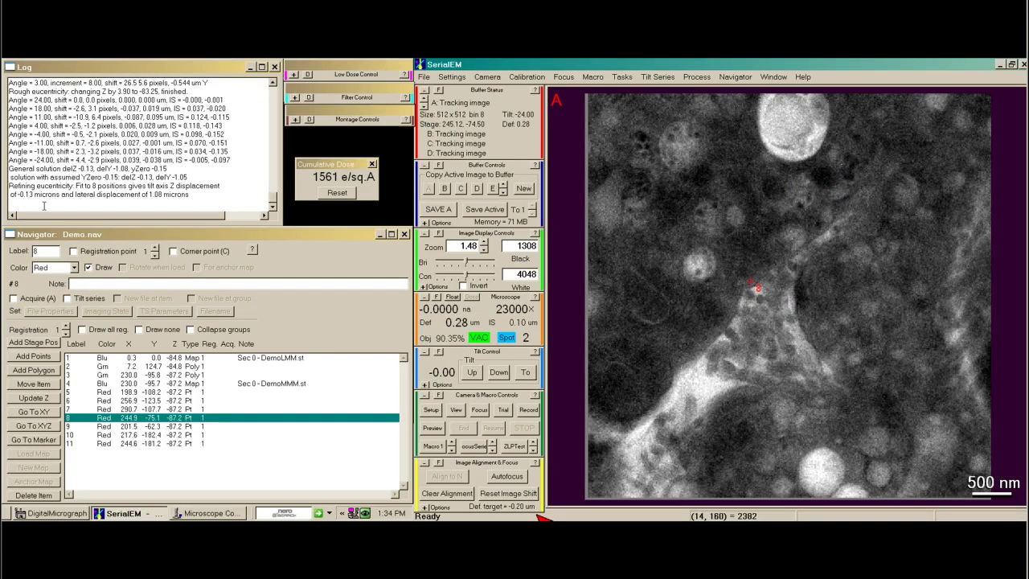
pyautogui.moveTo(75, 195); pyautogui.dragTo(196, 197)
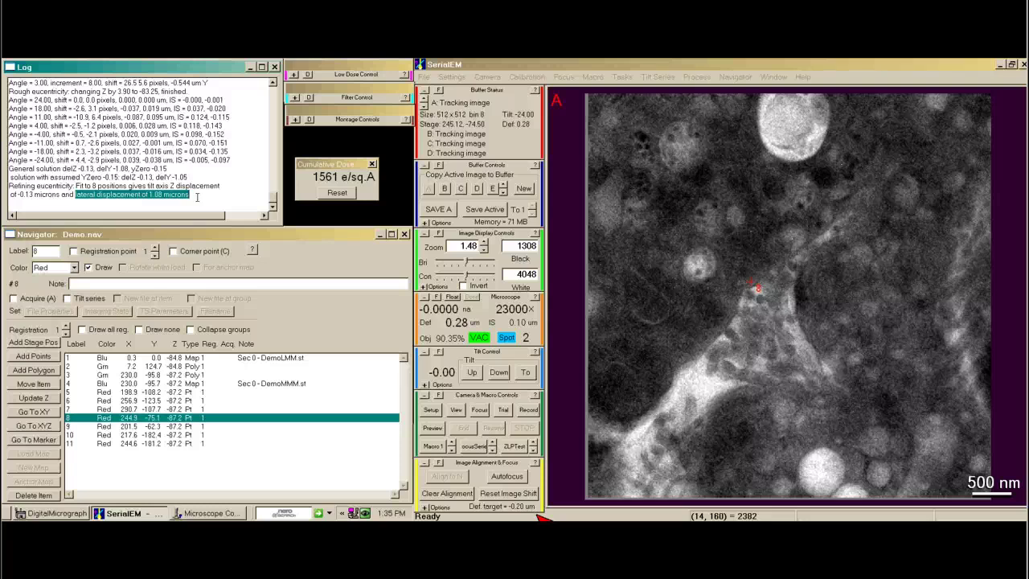
# - Accept the 1.23 µm tilt axis offset from the Tilt Series menu
pyautogui.click(196, 197)
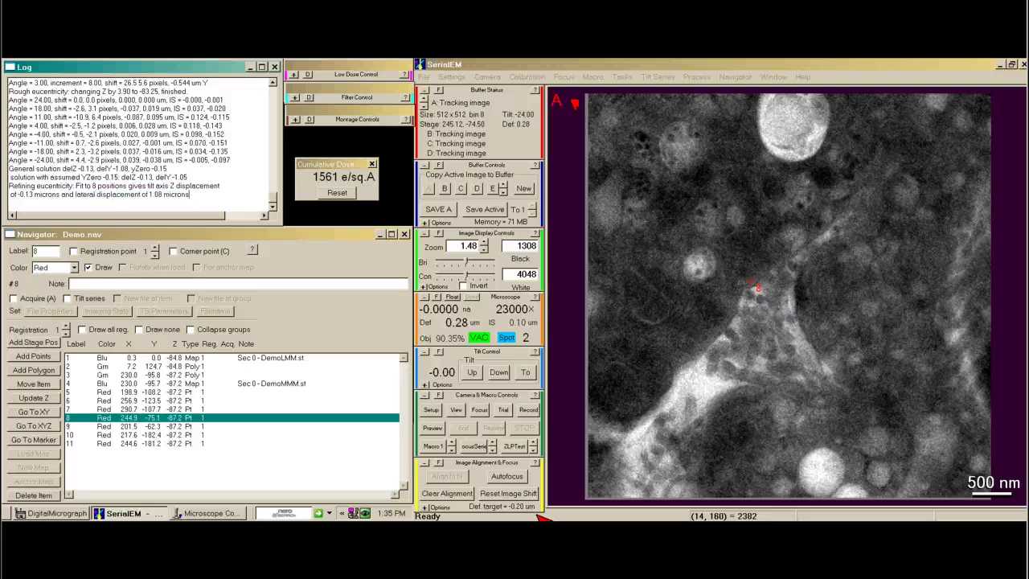
pyautogui.click(665, 72)
pyautogui.click(660, 78)
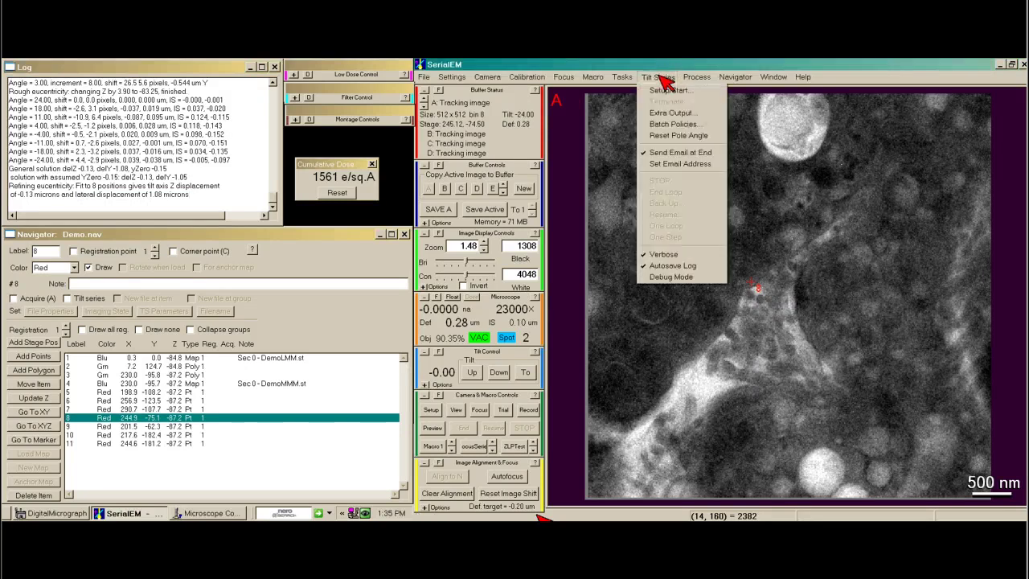
pyautogui.moveTo(631, 83)
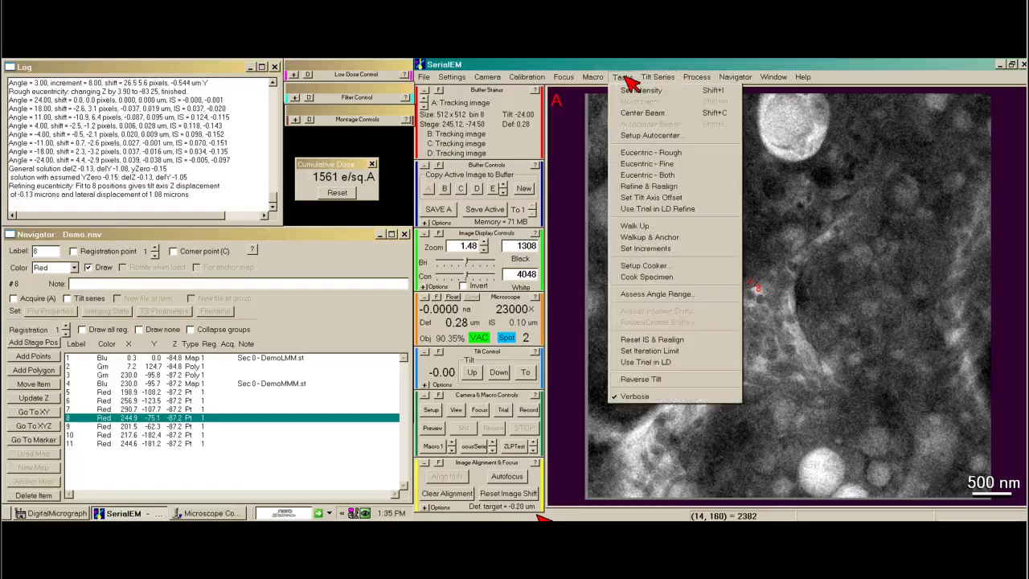
pyautogui.click(672, 199)
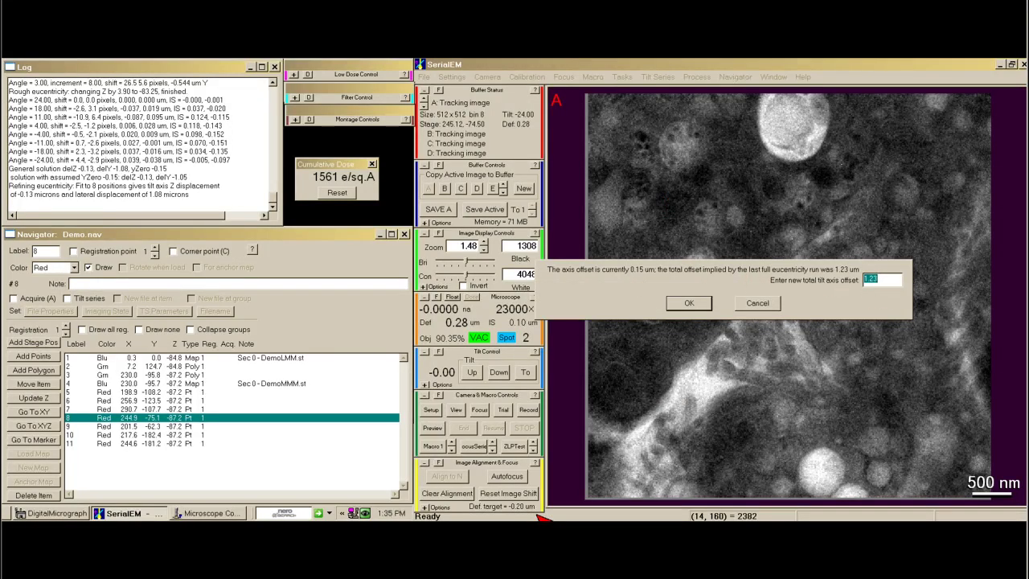
pyautogui.click(690, 303)
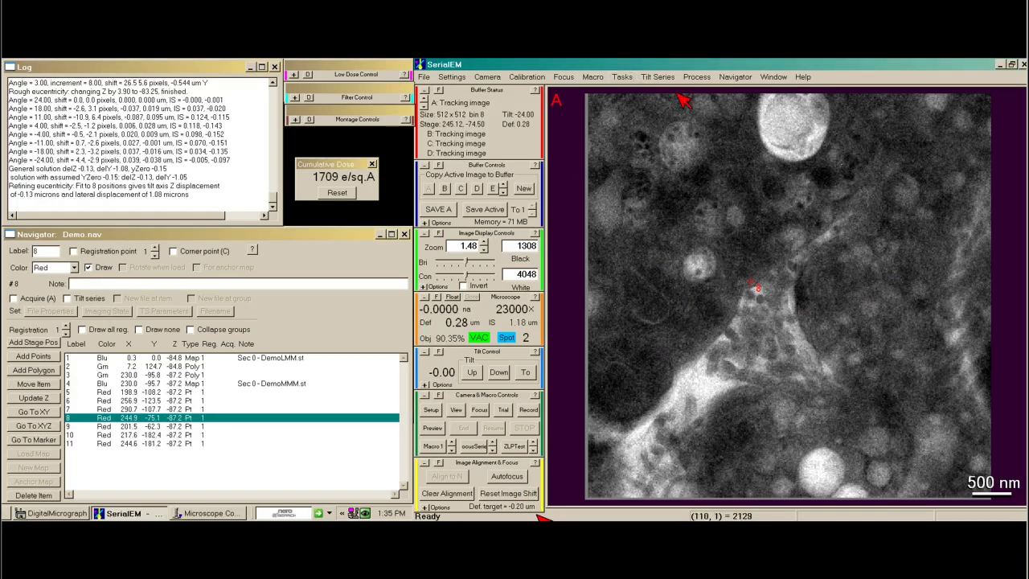
# - Run Eucentric - Fine and review the -0.16 micron lateral displacement in the log
pyautogui.click(624, 77)
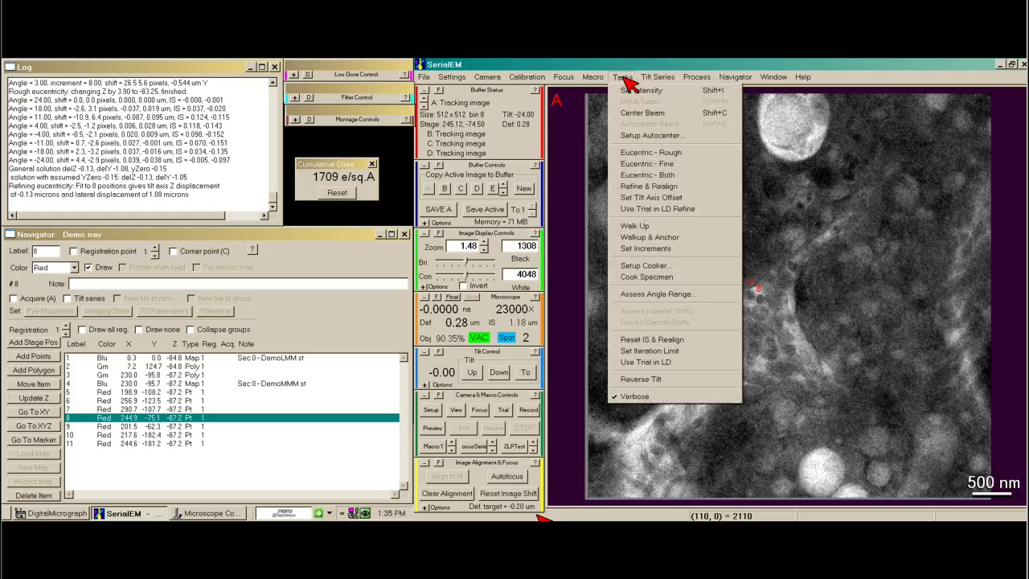
pyautogui.click(652, 163)
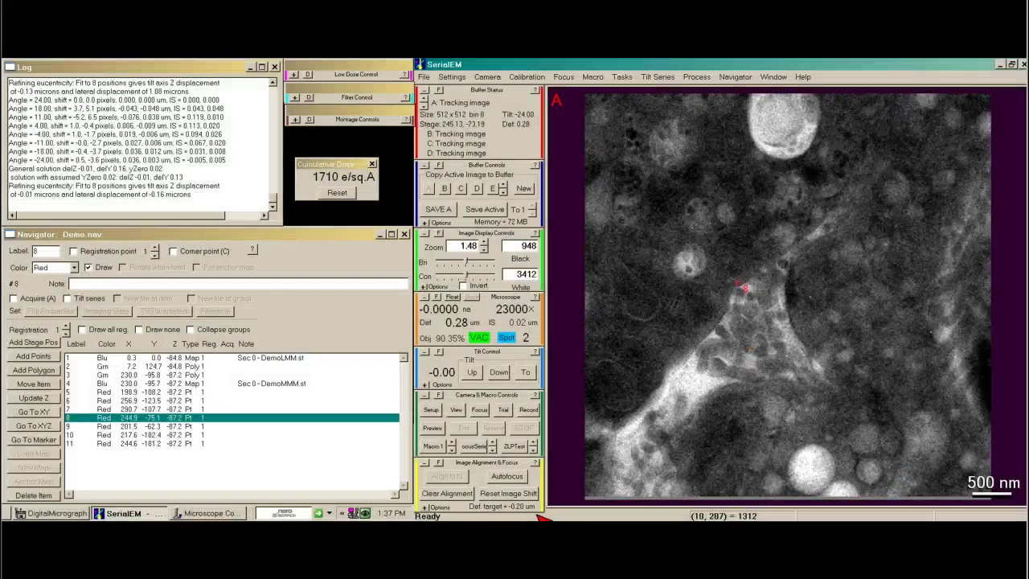
pyautogui.click(74, 194)
pyautogui.moveTo(75, 195); pyautogui.dragTo(198, 200)
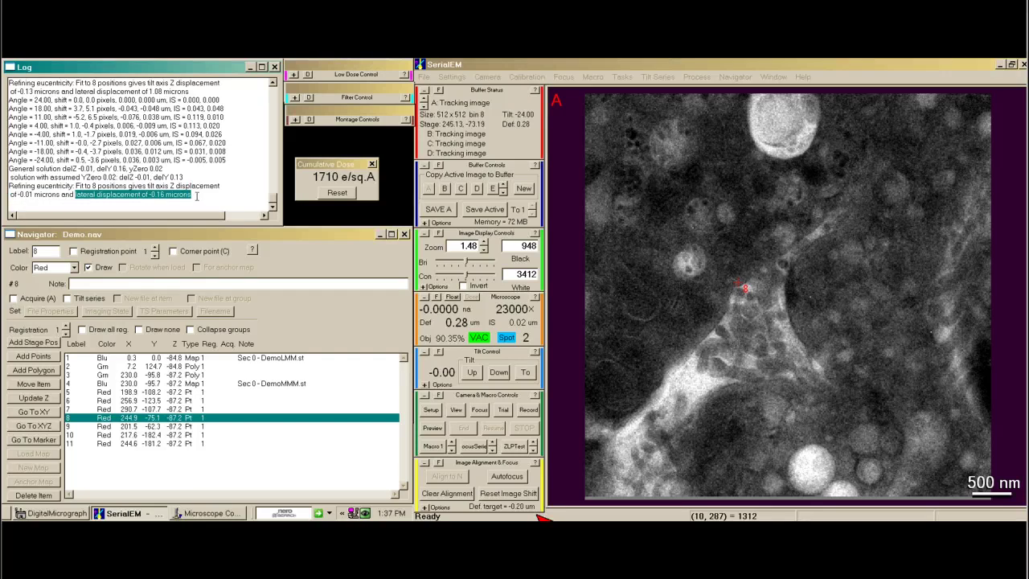
pyautogui.click(196, 195)
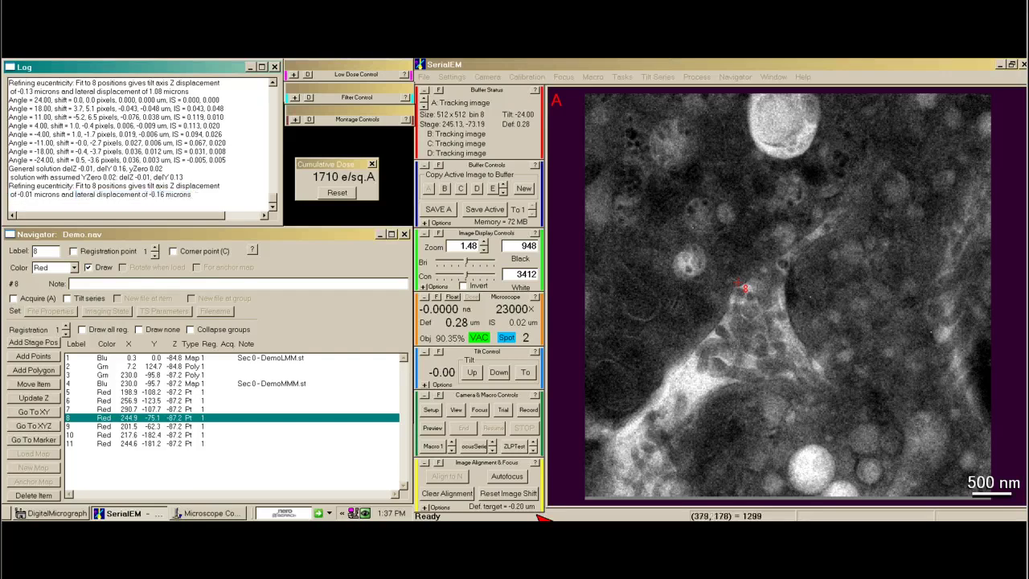
# - Review the Record camera parameters, then take a full-size Record image of point 8
pyautogui.click(434, 413)
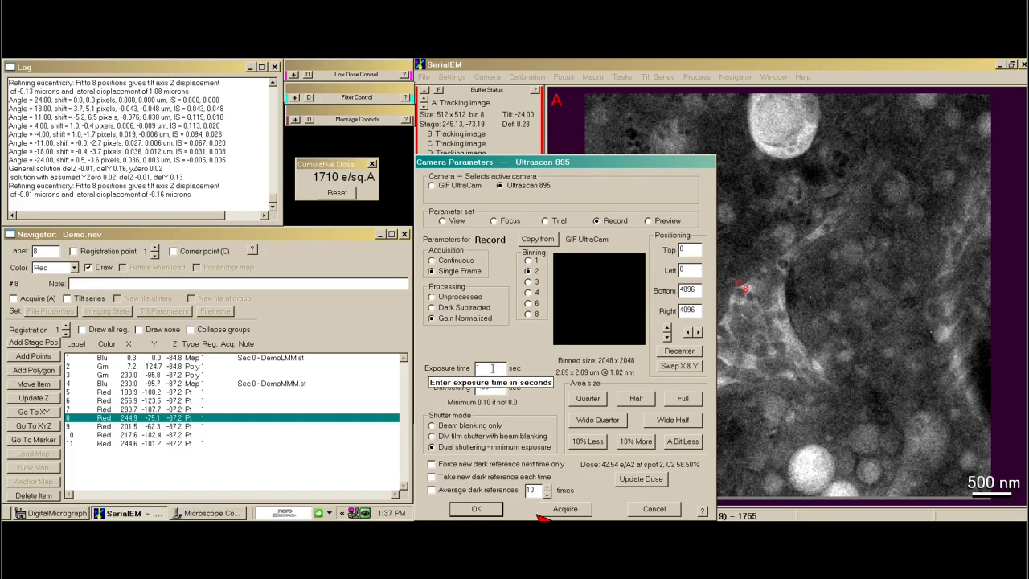
pyautogui.click(475, 509)
pyautogui.click(528, 411)
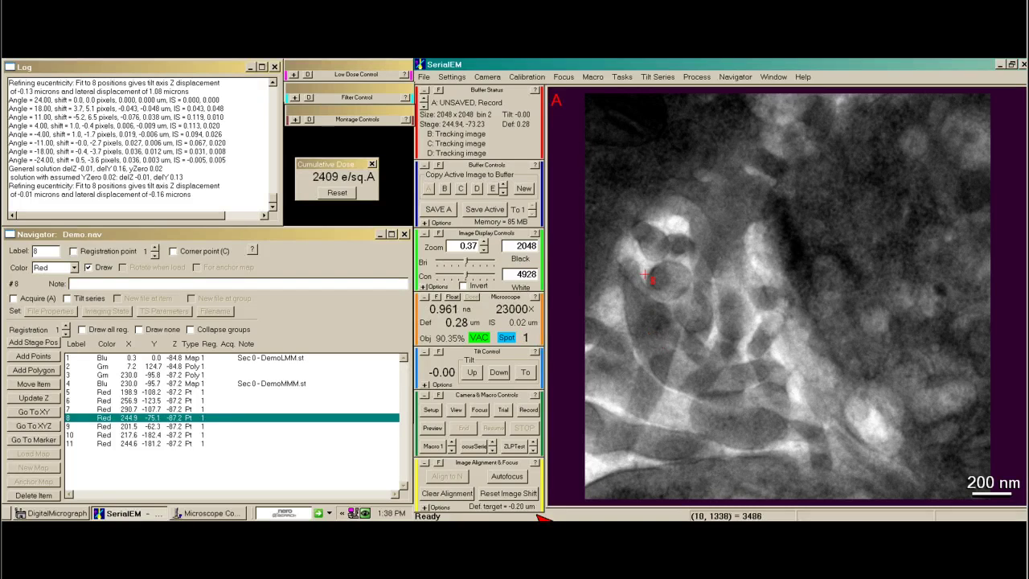
# - Autofocus to about -5.40 µm defocus, take a Record image and check its mean in the log
pyautogui.click(523, 477)
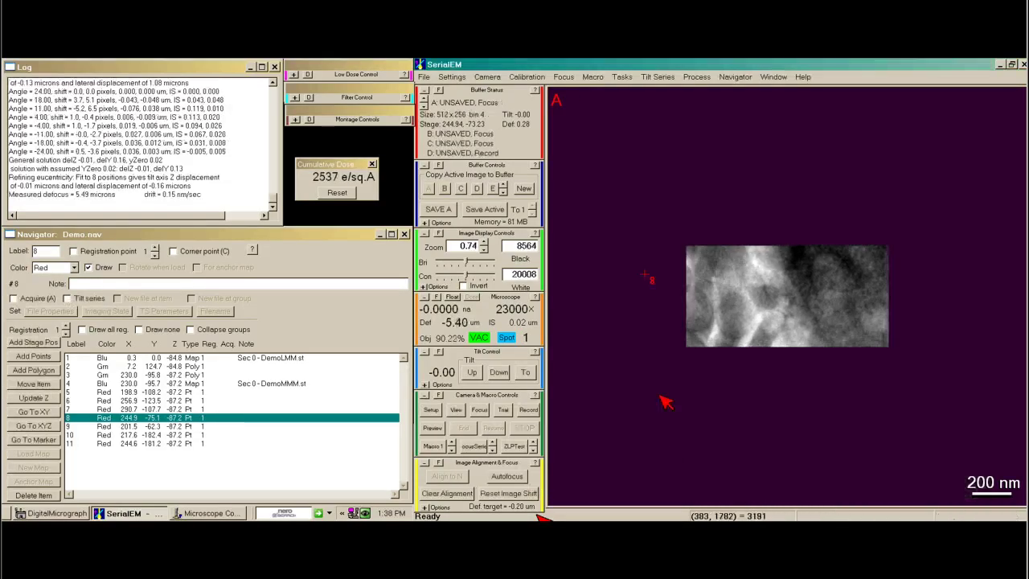
pyautogui.click(530, 410)
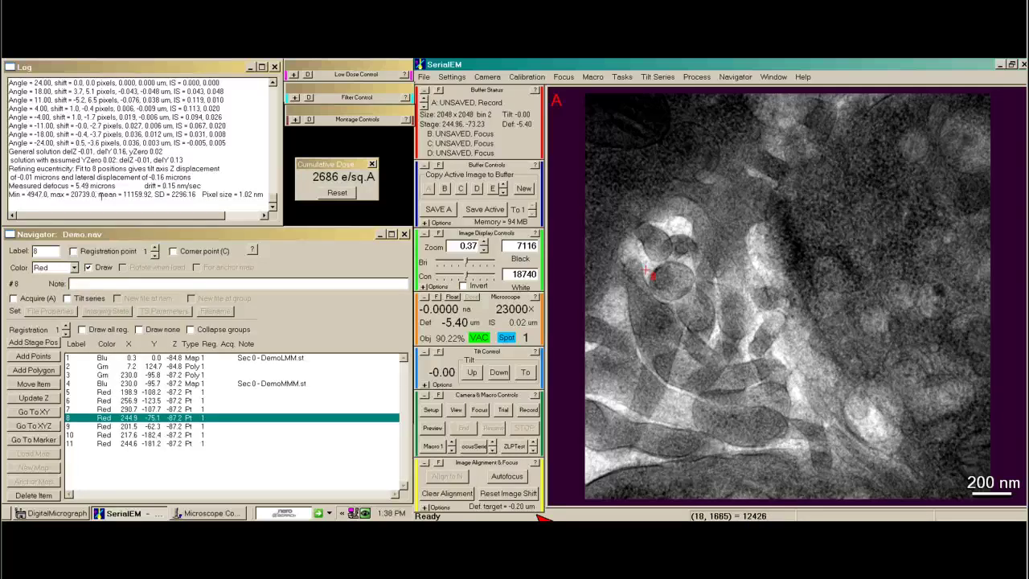
pyautogui.moveTo(98, 195); pyautogui.dragTo(151, 194)
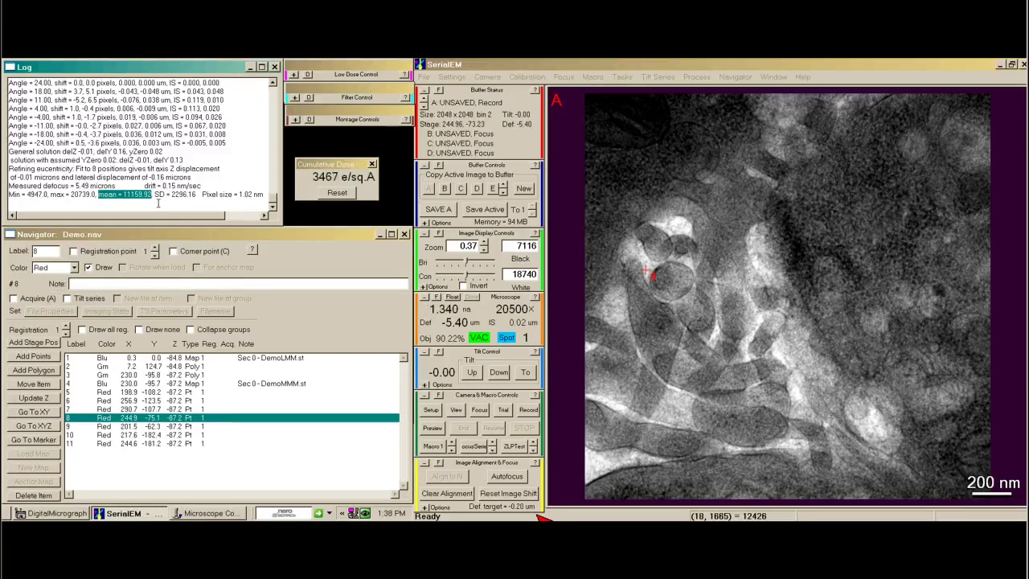
# - Take another Record image and check its 12805.78 mean count in the log
pyautogui.click(536, 410)
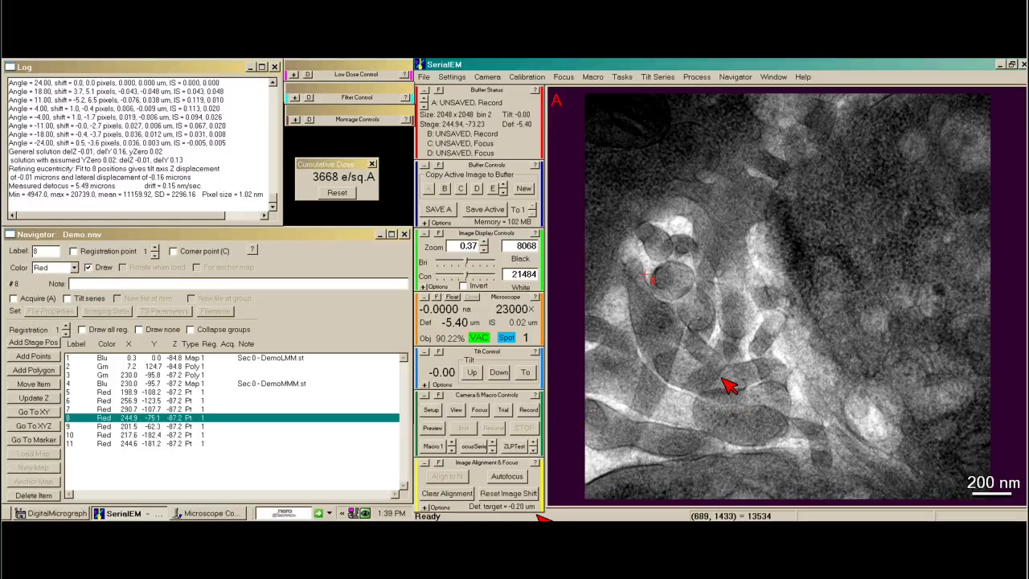
pyautogui.moveTo(123, 199); pyautogui.dragTo(151, 199)
pyautogui.click(739, 68)
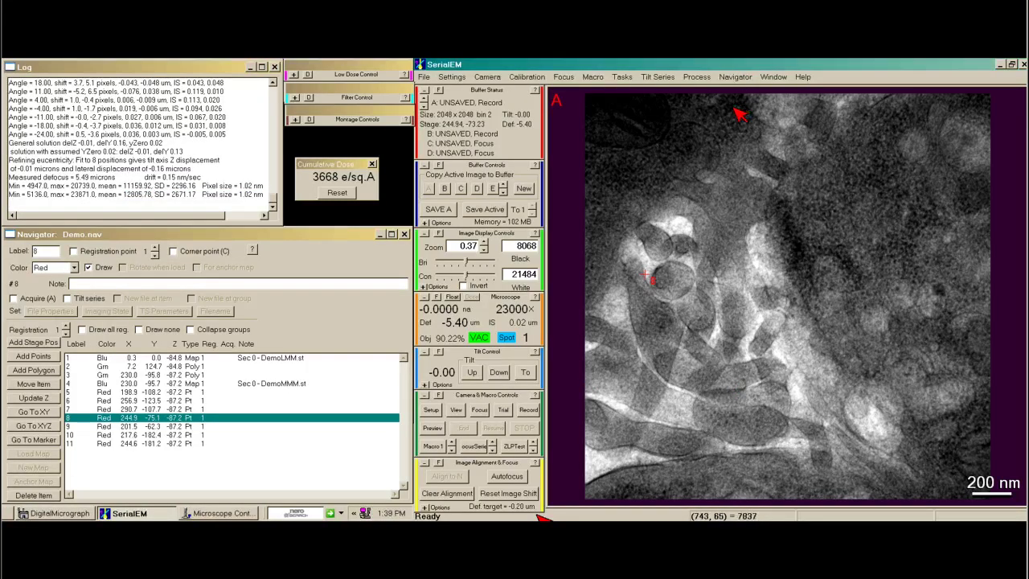
pyautogui.click(656, 78)
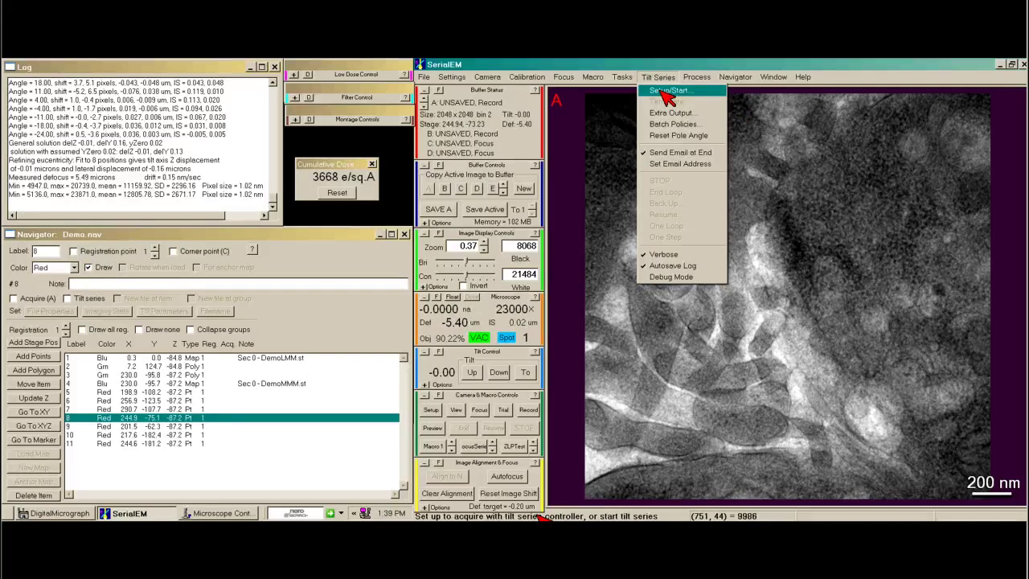
# - Set the tilt series from 60 to -60 degrees, keep intensity below current, and make the autofocus offset negative
pyautogui.click(666, 92)
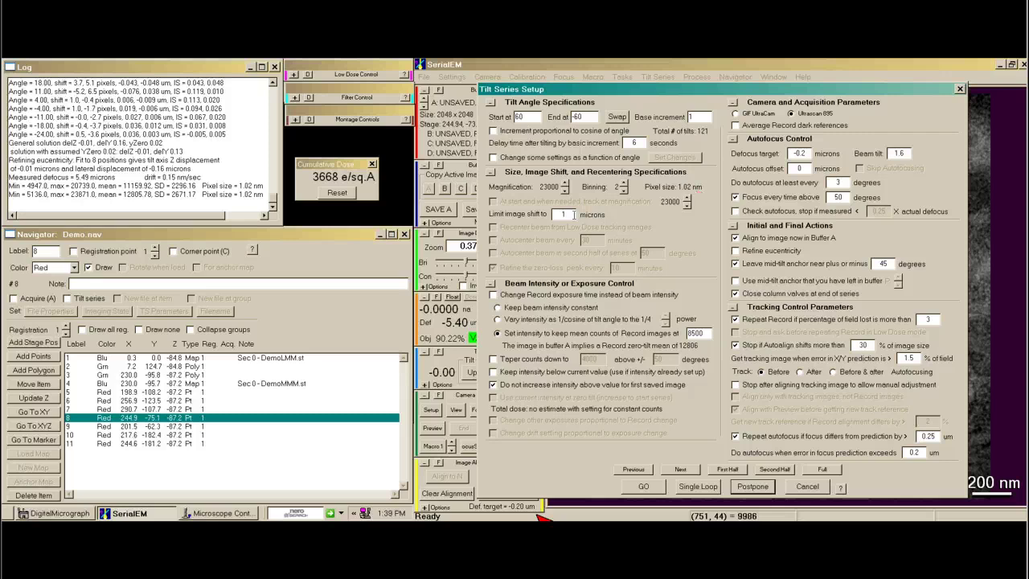
pyautogui.moveTo(574, 215)
pyautogui.click(494, 373)
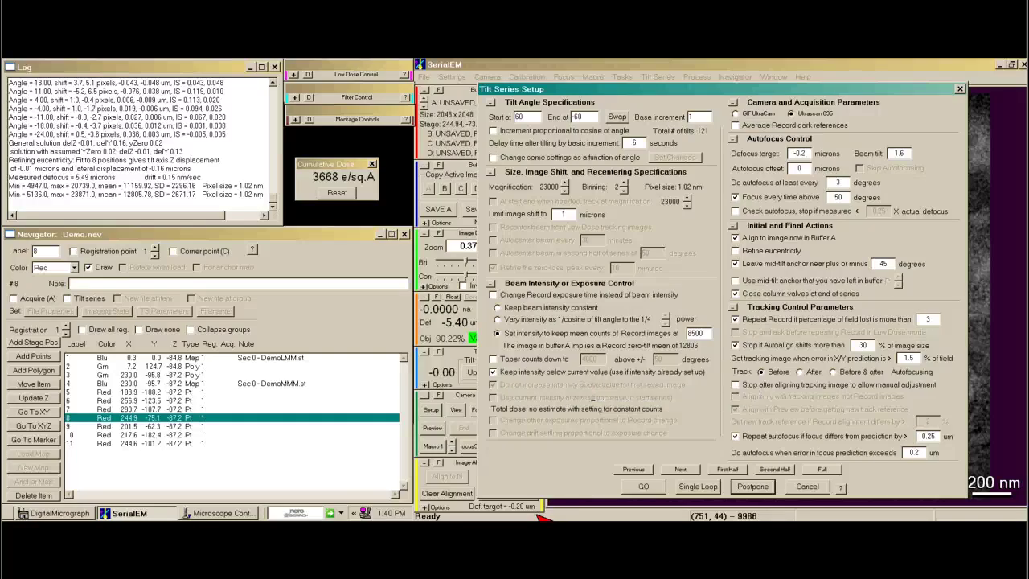
pyautogui.click(794, 168)
pyautogui.write('-')
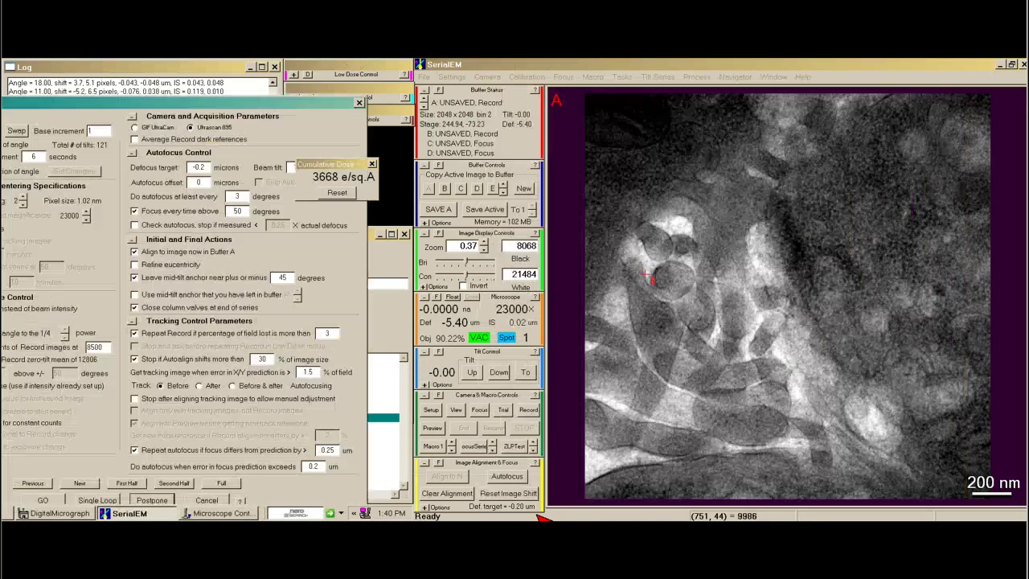
# - Postpone the tilt series, pan to inspect the target, and take a new Record image
pyautogui.moveTo(310, 106); pyautogui.dragTo(906, 85)
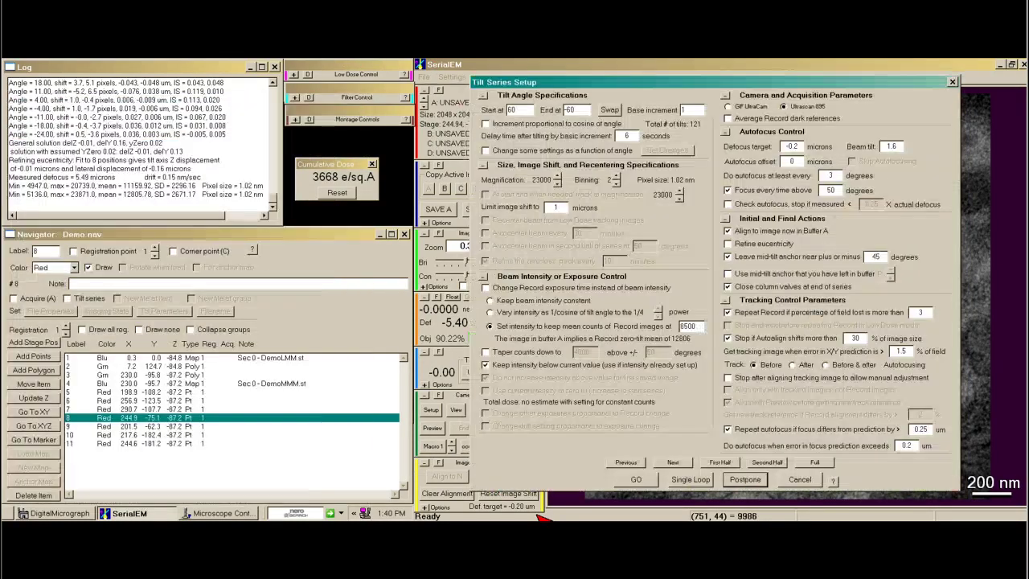
pyautogui.click(746, 480)
pyautogui.moveTo(651, 411); pyautogui.dragTo(758, 359)
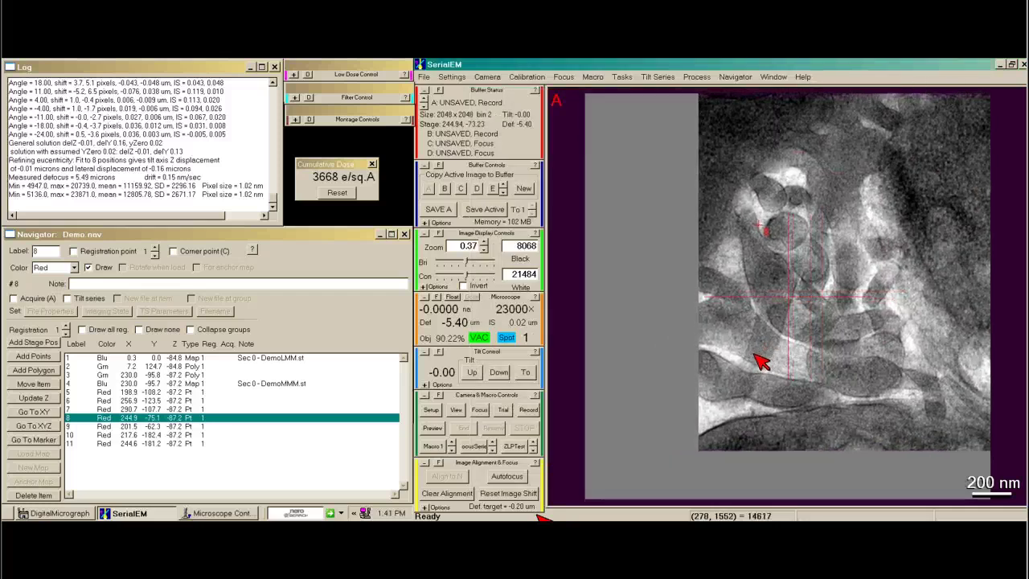
pyautogui.click(531, 409)
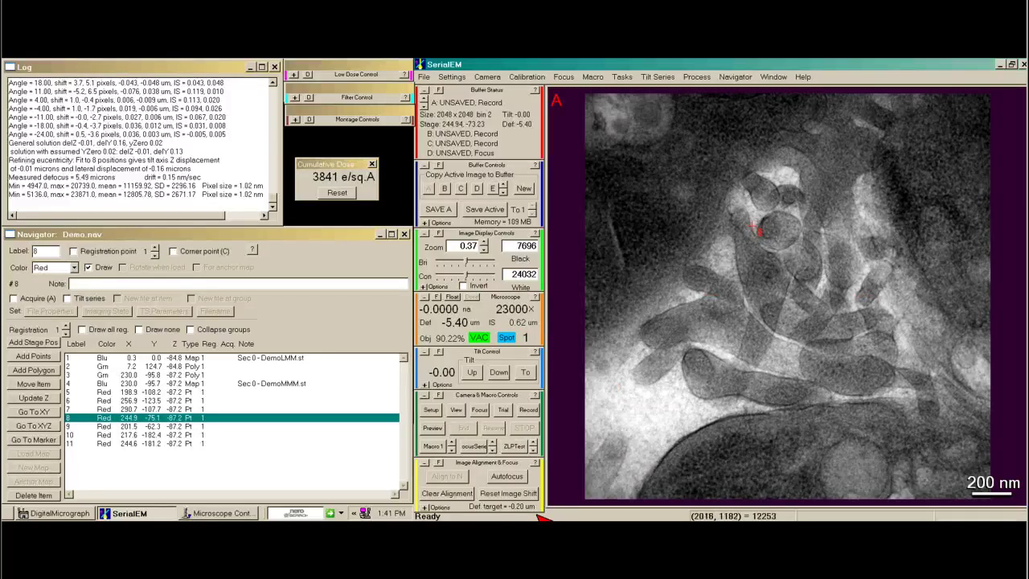
pyautogui.click(658, 77)
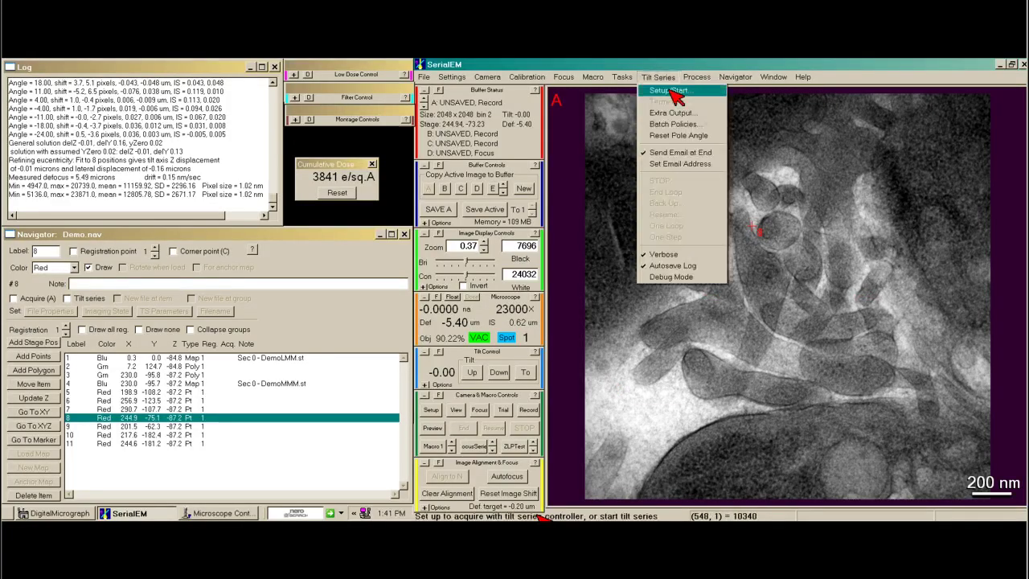
# - Start the 60 to -60 degree tilt series with GO, bringing up the File Properties dialog
pyautogui.click(672, 91)
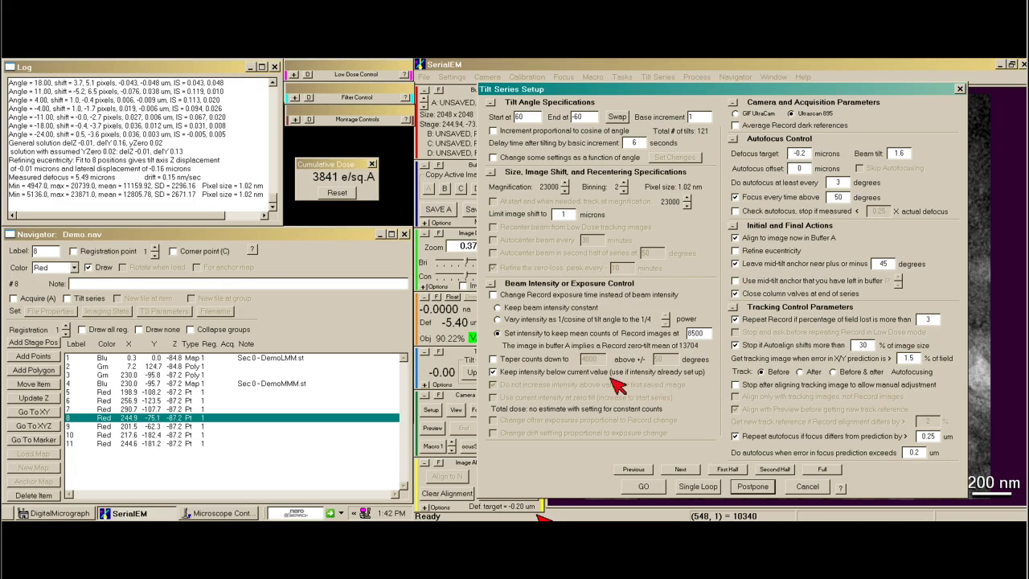
pyautogui.click(664, 486)
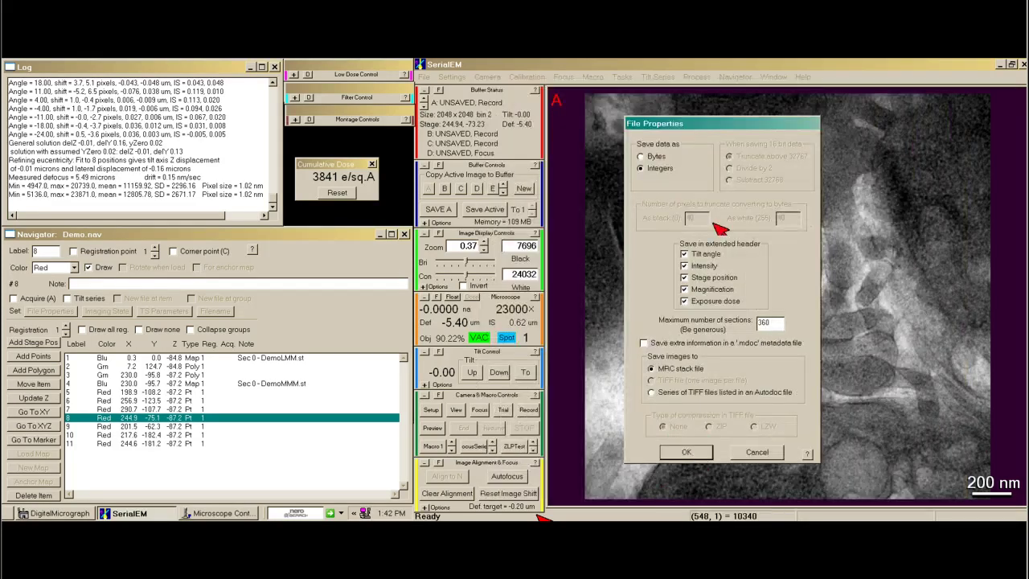
# - Accept the file properties and save the stack as Demoseries1a.st to start the series
pyautogui.click(687, 453)
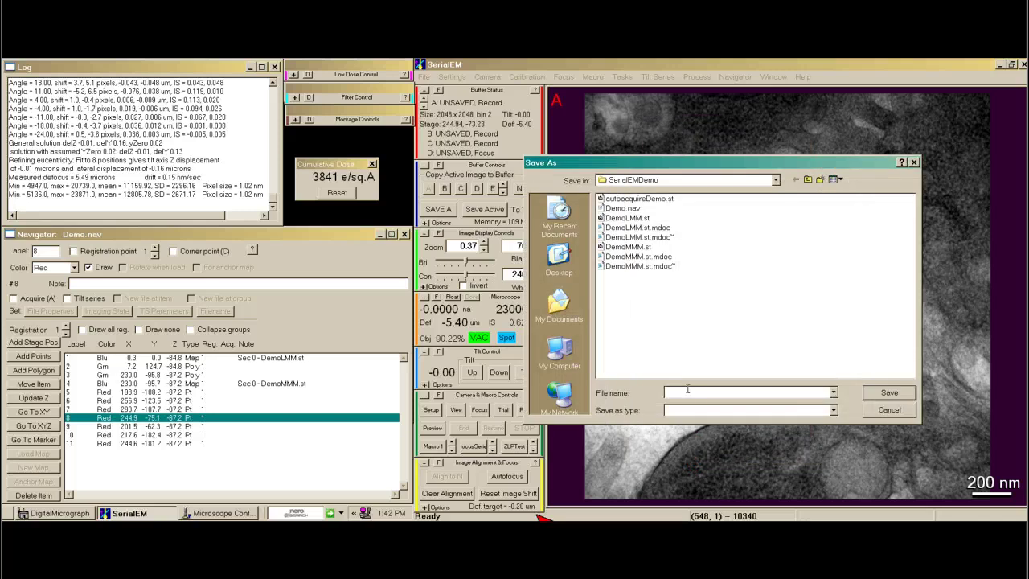
pyautogui.write('Demoseries1a.st')
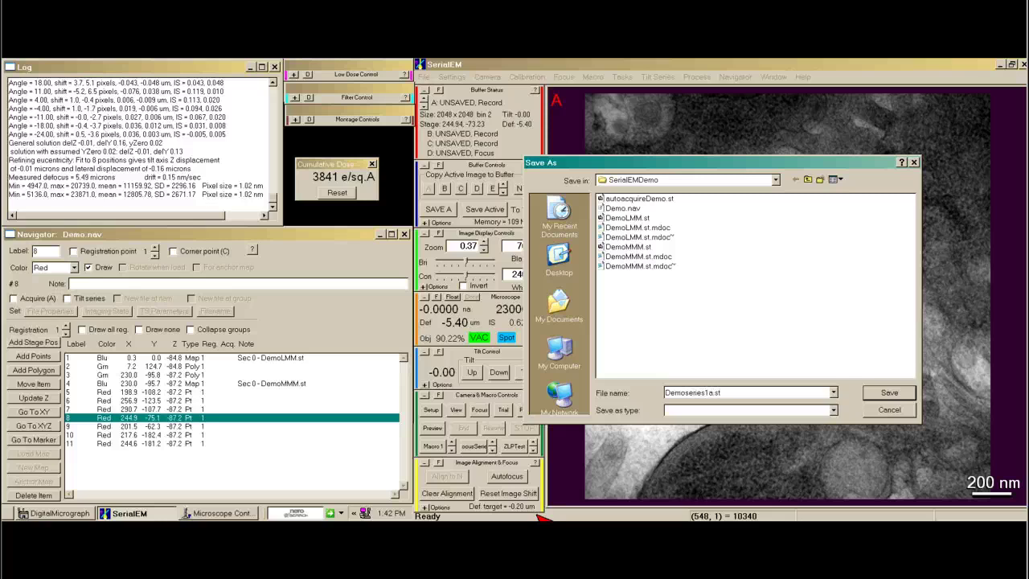
pyautogui.press('Return')
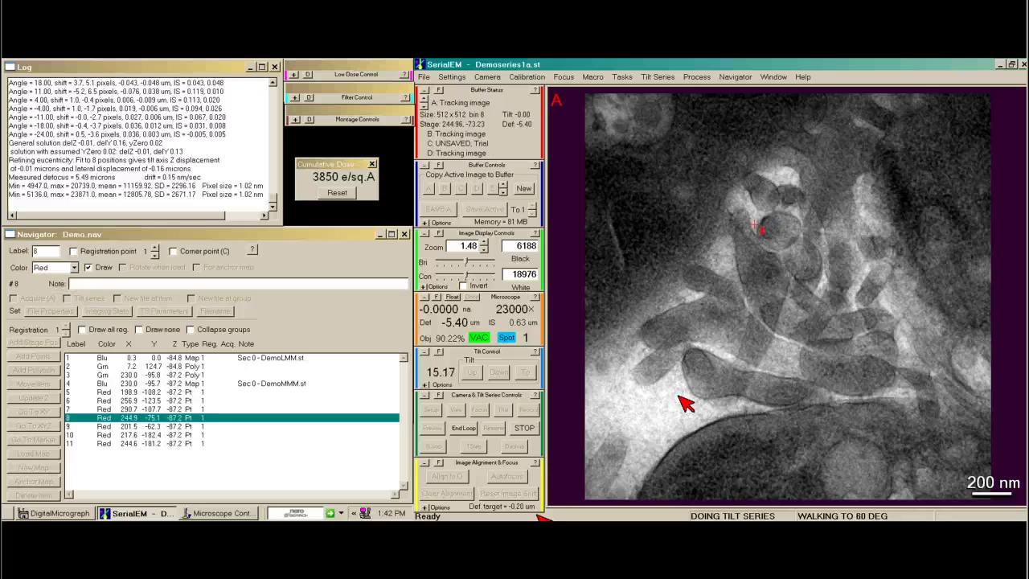
# - End the tilt series loop so it stops after the 60-degree image
pyautogui.click(466, 427)
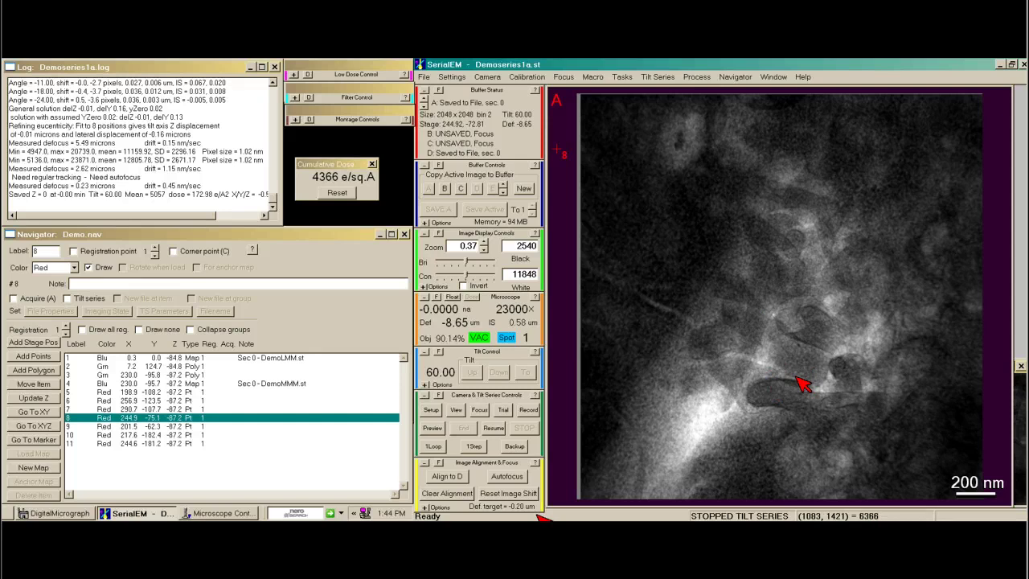
# - Compute an FFT of the record image and resume the stopped tilt series
pyautogui.click(707, 78)
pyautogui.click(714, 119)
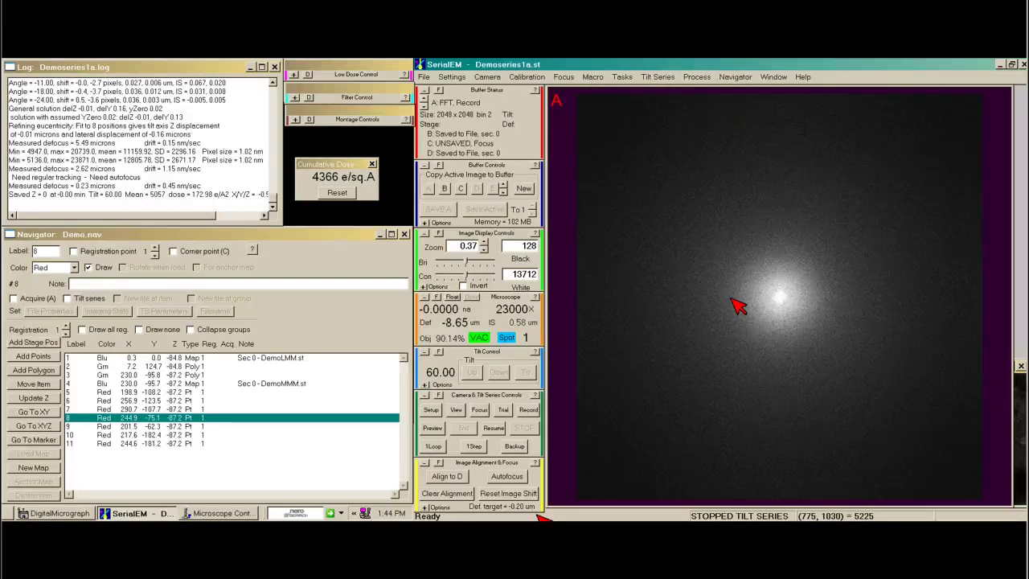
pyautogui.click(496, 432)
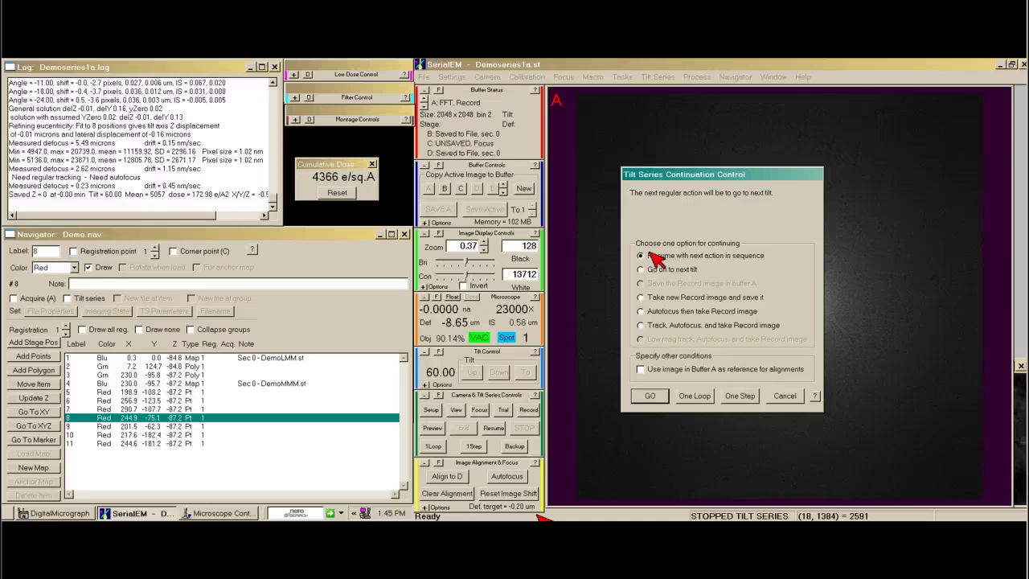
# - Resume with the next action in sequence and run the series to -60 degrees
pyautogui.click(665, 395)
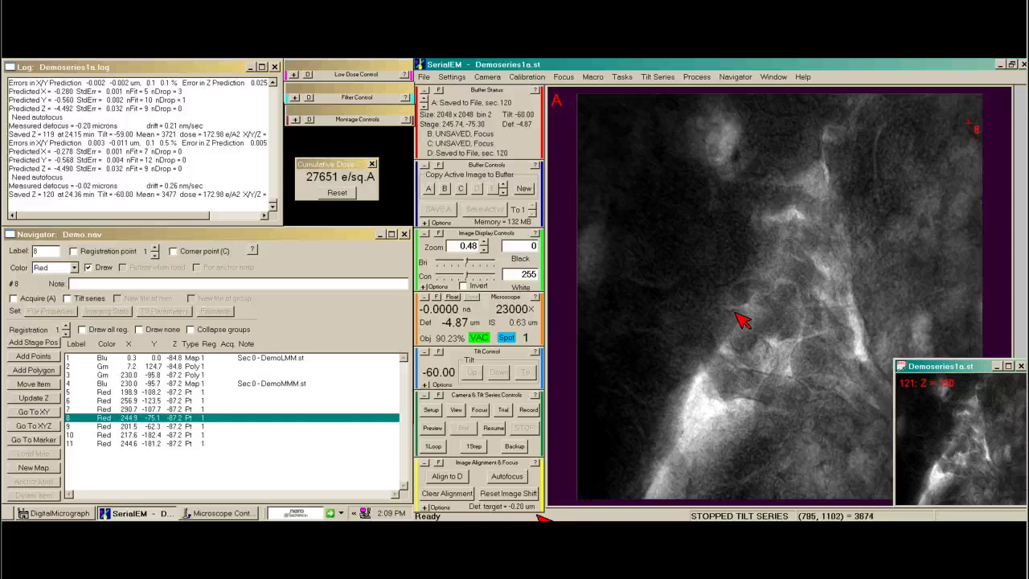
# - Step through the Demoseries1a.st sections with the arrow keys, then close the stack viewer
pyautogui.click(949, 448)
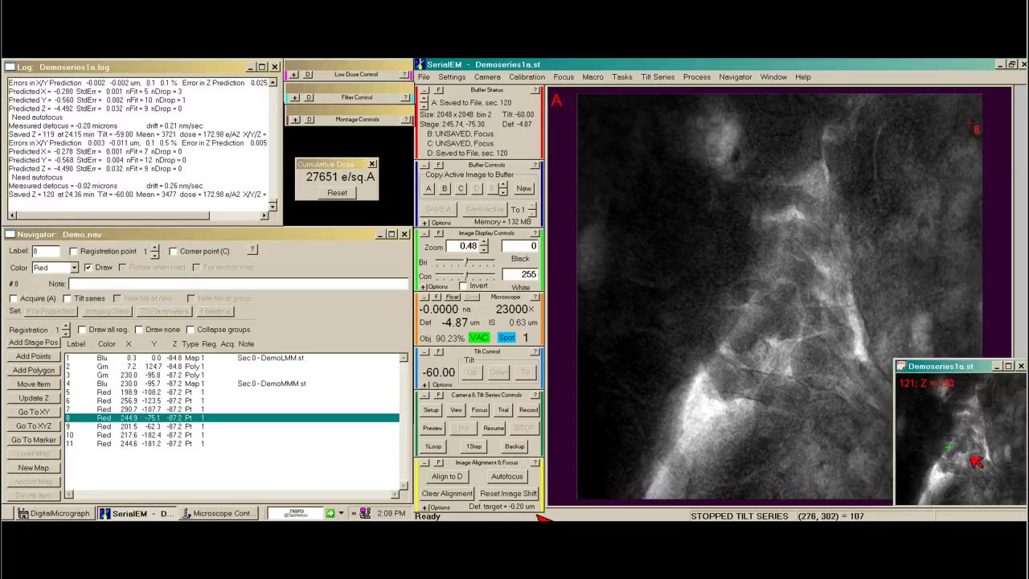
pyautogui.press('Down')
pyautogui.press('Down')
pyautogui.press('Down')
pyautogui.press('Down')
pyautogui.press('Down')
pyautogui.press('Down')
pyautogui.press('Down')
pyautogui.press('Down')
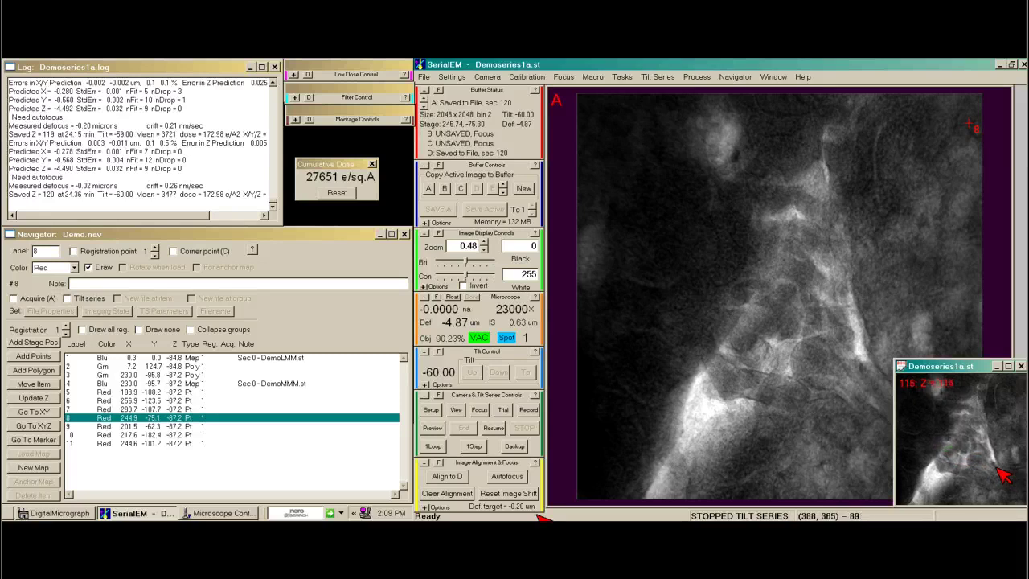
pyautogui.press('Down')
pyautogui.press('Down')
pyautogui.press('Down')
pyautogui.press('Down')
pyautogui.press('Down')
pyautogui.press('Down')
pyautogui.press('Down')
pyautogui.press('Down')
pyautogui.press('Down')
pyautogui.press('Down')
pyautogui.press('Down')
pyautogui.press('Down')
pyautogui.press('Down')
pyautogui.press('Down')
pyautogui.press('Down')
pyautogui.press('Down')
pyautogui.press('Down')
pyautogui.press('Down')
pyautogui.press('Down')
pyautogui.press('Down')
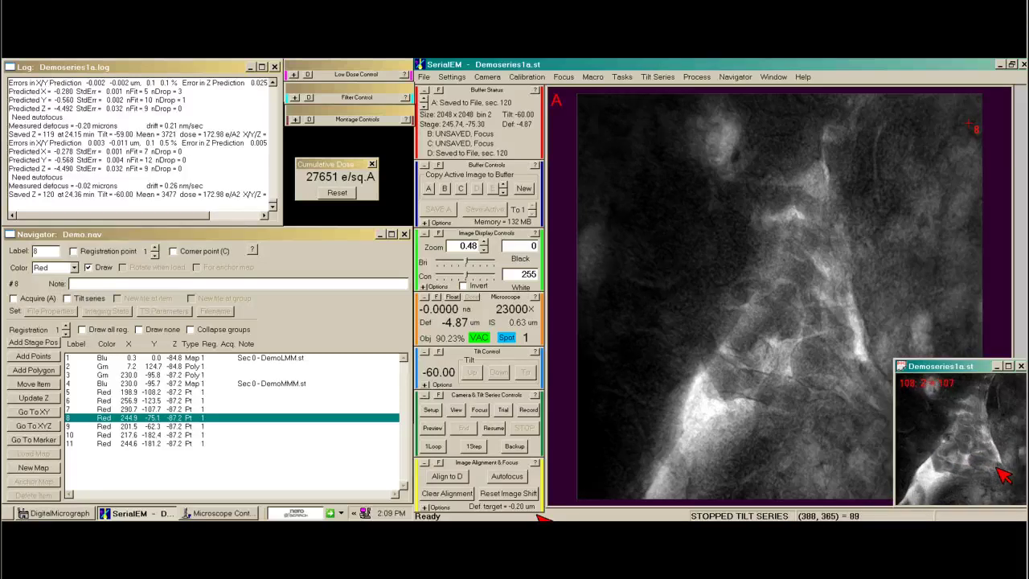
pyautogui.press('Down')
pyautogui.press('Down')
pyautogui.press('Down')
pyautogui.press('Down')
pyautogui.press('Down')
pyautogui.press('Down')
pyautogui.press('Down')
pyautogui.press('Down')
pyautogui.press('Down')
pyautogui.press('Down')
pyautogui.press('Down')
pyautogui.press('Down')
pyautogui.press('Down')
pyautogui.press('Down')
pyautogui.press('Down')
pyautogui.press('Down')
pyautogui.press('Down')
pyautogui.press('Down')
pyautogui.press('Down')
pyautogui.press('Down')
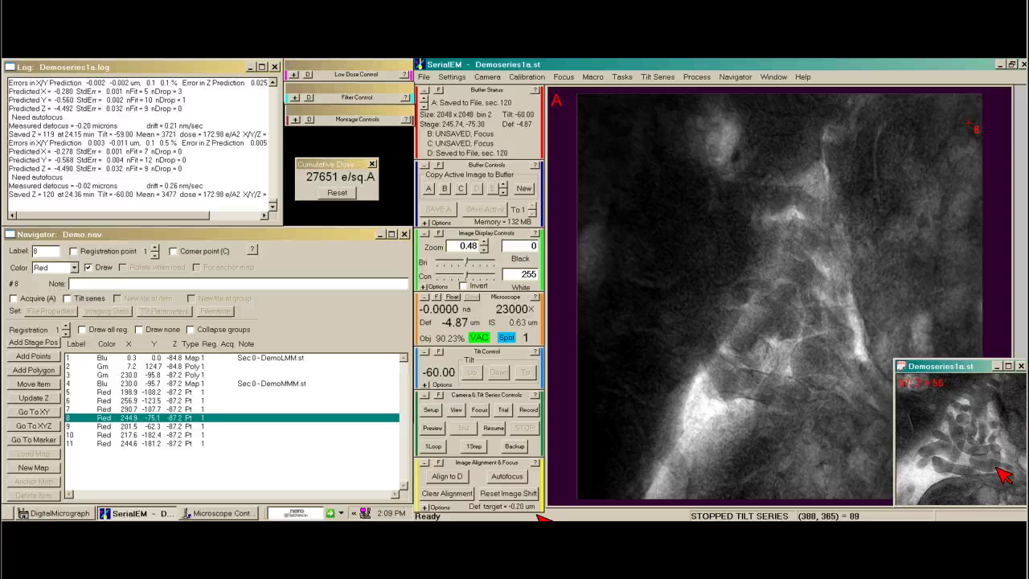
pyautogui.press('Down')
pyautogui.press('Down')
pyautogui.press('Down')
pyautogui.press('Down')
pyautogui.press('Down')
pyautogui.press('Down')
pyautogui.press('Down')
pyautogui.press('Down')
pyautogui.press('Down')
pyautogui.press('Down')
pyautogui.press('Down')
pyautogui.press('Down')
pyautogui.press('Down')
pyautogui.press('Down')
pyautogui.press('Down')
pyautogui.press('Down')
pyautogui.press('Down')
pyautogui.press('Down')
pyautogui.press('Down')
pyautogui.press('Down')
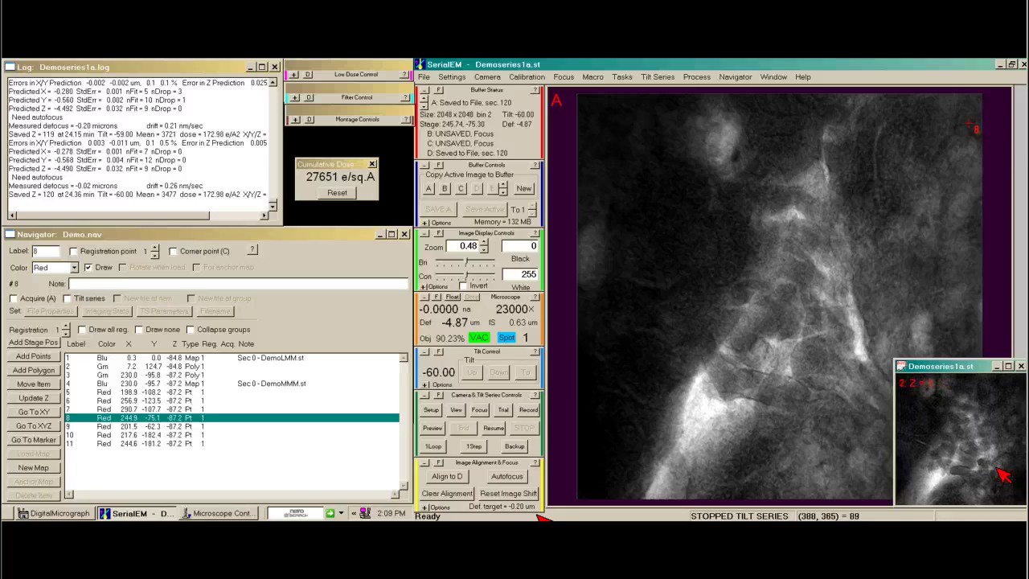
pyautogui.press('Up')
pyautogui.press('Up')
pyautogui.press('Up')
pyautogui.press('Up')
pyautogui.press('Up')
pyautogui.press('Up')
pyautogui.press('Up')
pyautogui.press('Up')
pyautogui.press('Up')
pyautogui.press('Up')
pyautogui.press('Up')
pyautogui.press('Up')
pyautogui.press('Up')
pyautogui.press('Up')
pyautogui.press('Up')
pyautogui.press('Up')
pyautogui.press('Up')
pyautogui.press('Up')
pyautogui.press('Up')
pyautogui.press('Up')
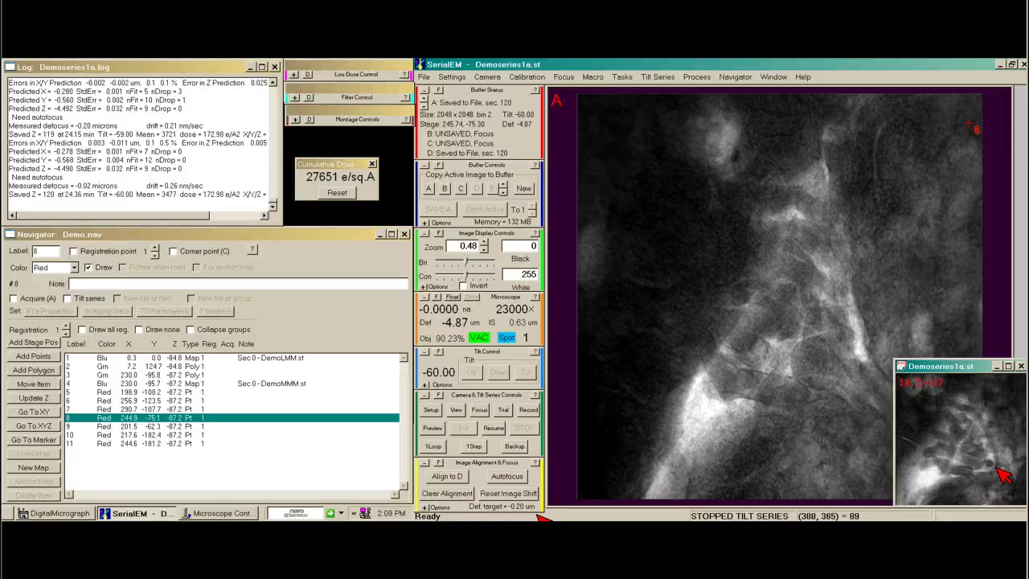
pyautogui.click(1020, 366)
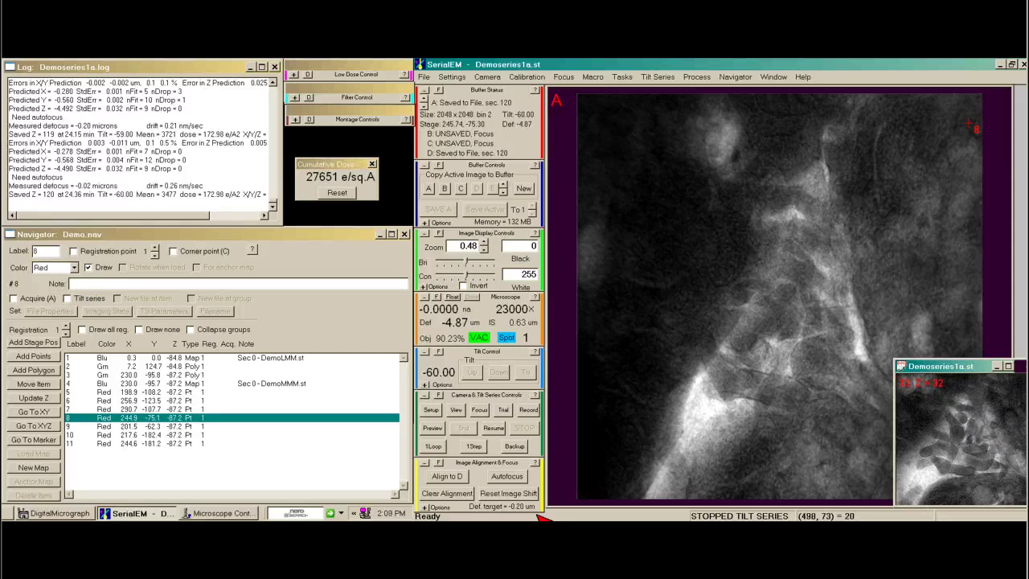
pyautogui.click(662, 78)
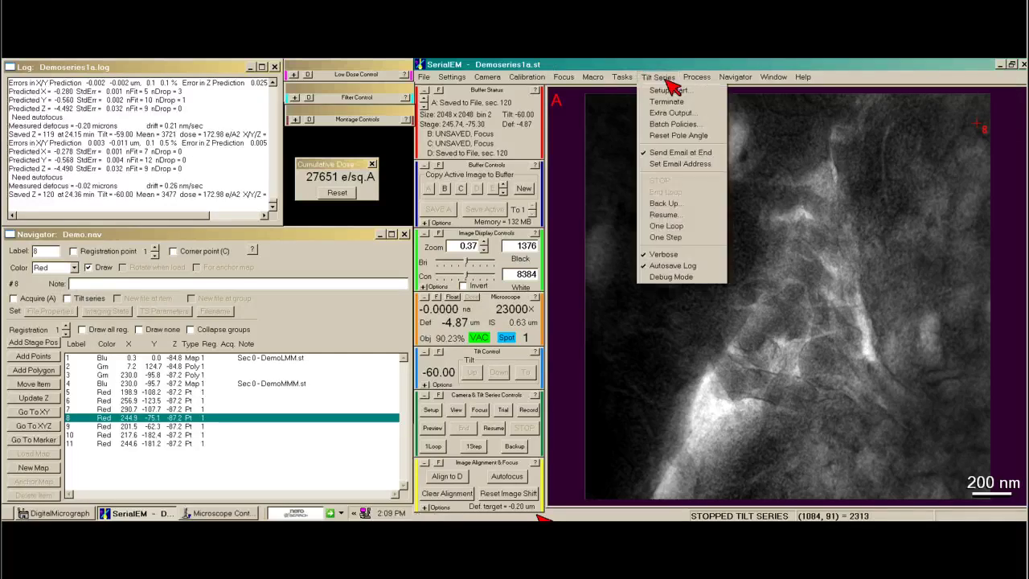
# - Terminate the tilt series, closing Demoseries1a.st and keeping rotated zero-tilt copies in G and H
pyautogui.click(666, 101)
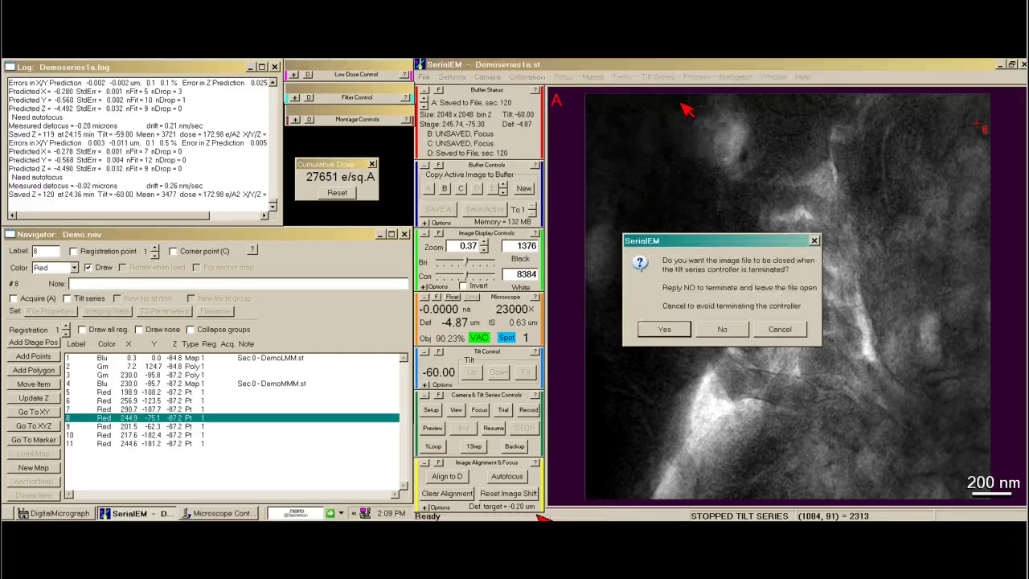
pyautogui.click(665, 329)
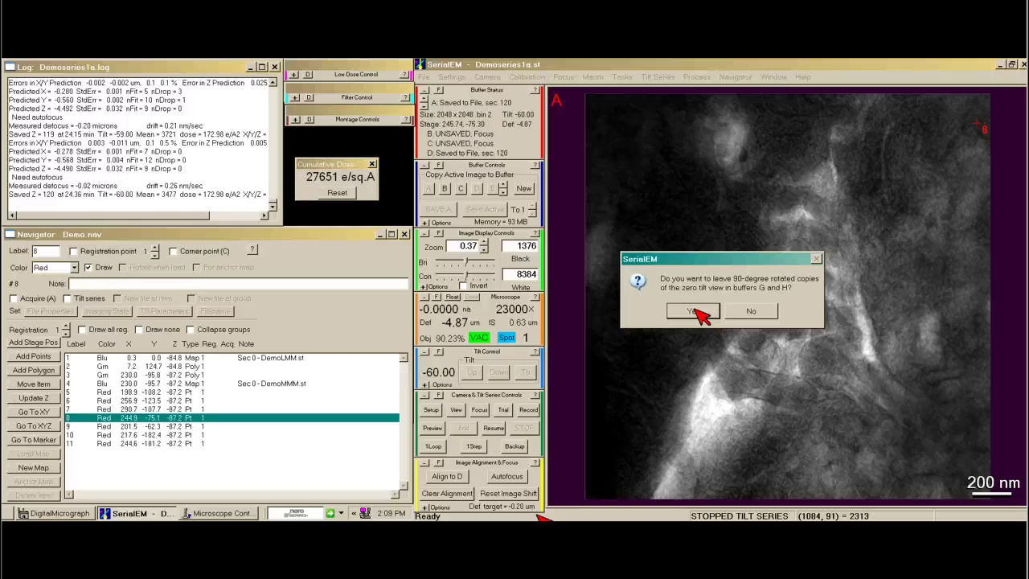
pyautogui.click(693, 312)
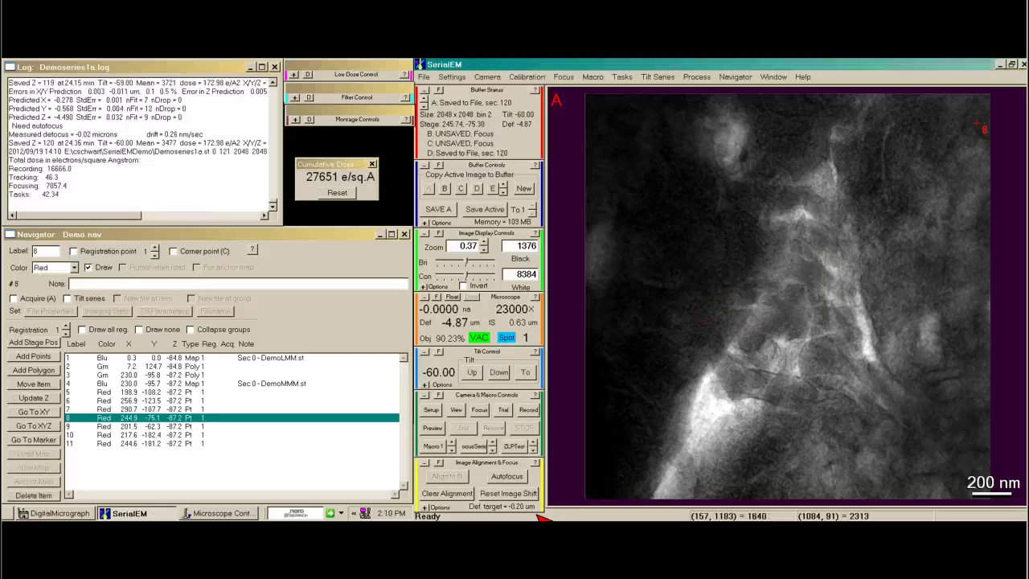
# - Tilt the stage back to 0.00 degrees and highlight the 24.36 acquisition time in the log
pyautogui.click(527, 374)
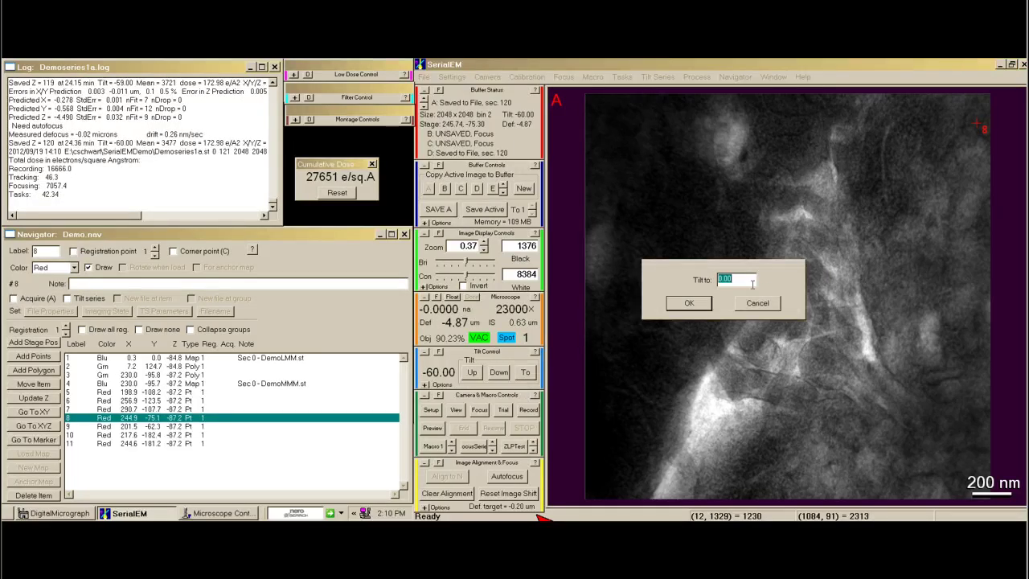
pyautogui.click(689, 303)
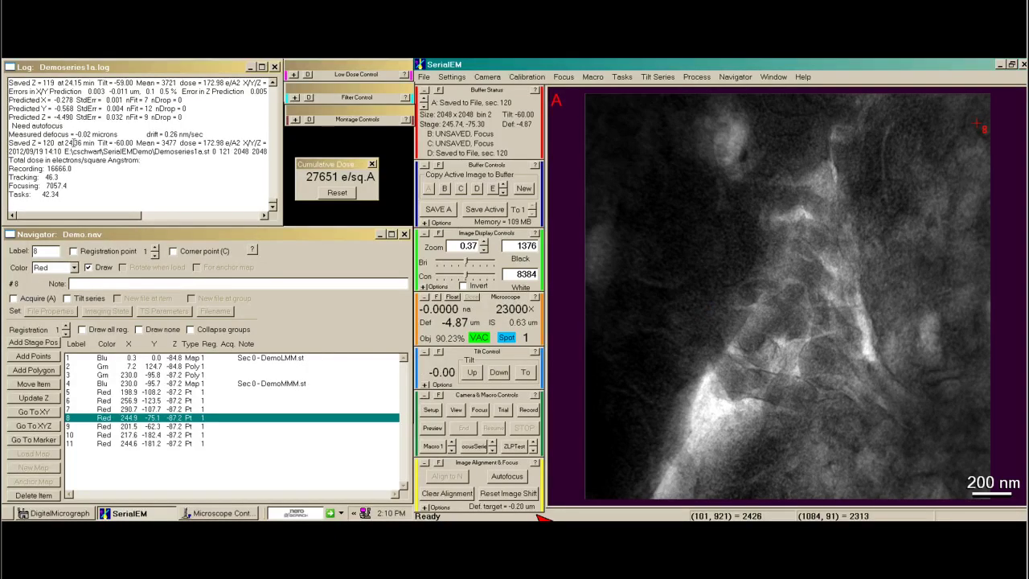
pyautogui.doubleClick(74, 143)
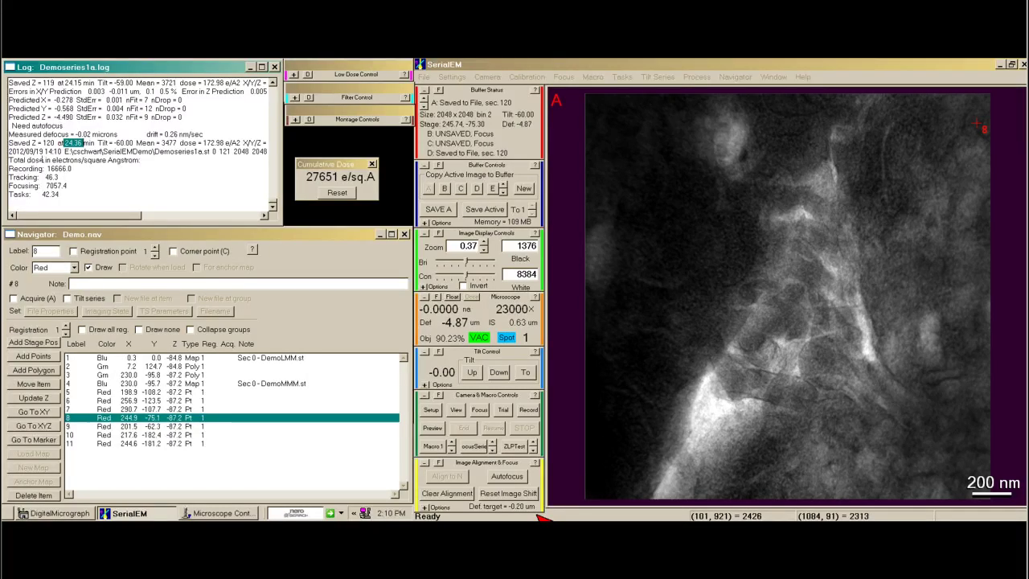
# - Save Demoseries1a.log as its window closes, then start a fresh empty log
pyautogui.click(66, 152)
pyautogui.moveTo(137, 218)
pyautogui.mouseDown()
pyautogui.moveTo(202, 217)
pyautogui.moveTo(131, 218)
pyautogui.mouseUp()
pyautogui.click(275, 69)
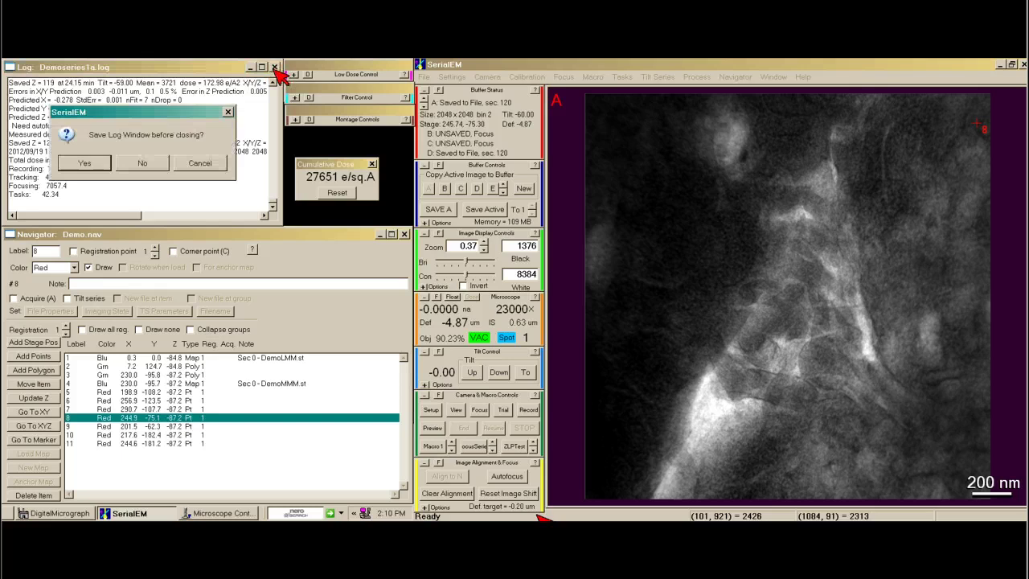
pyautogui.click(87, 163)
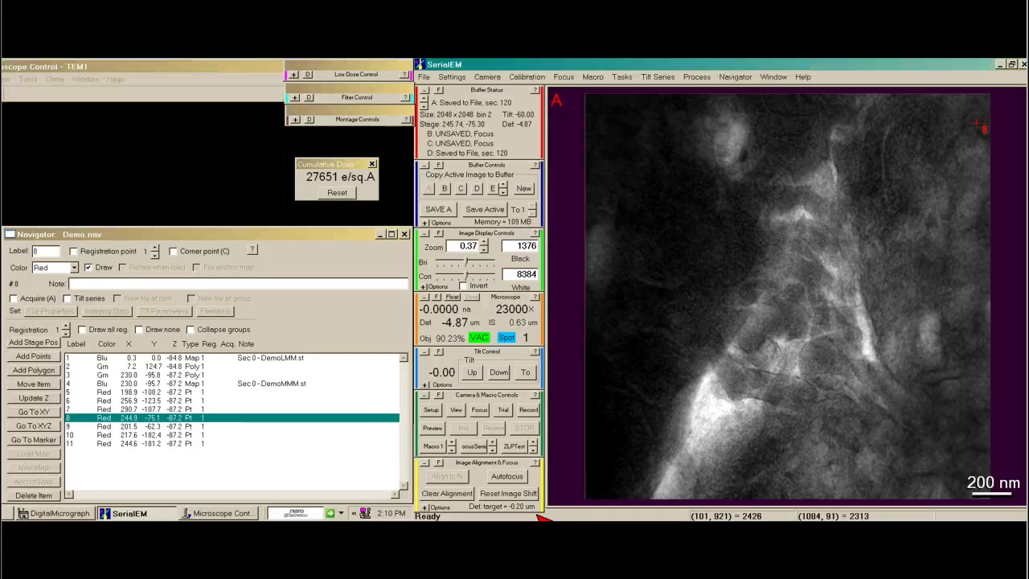
pyautogui.click(430, 76)
pyautogui.click(474, 277)
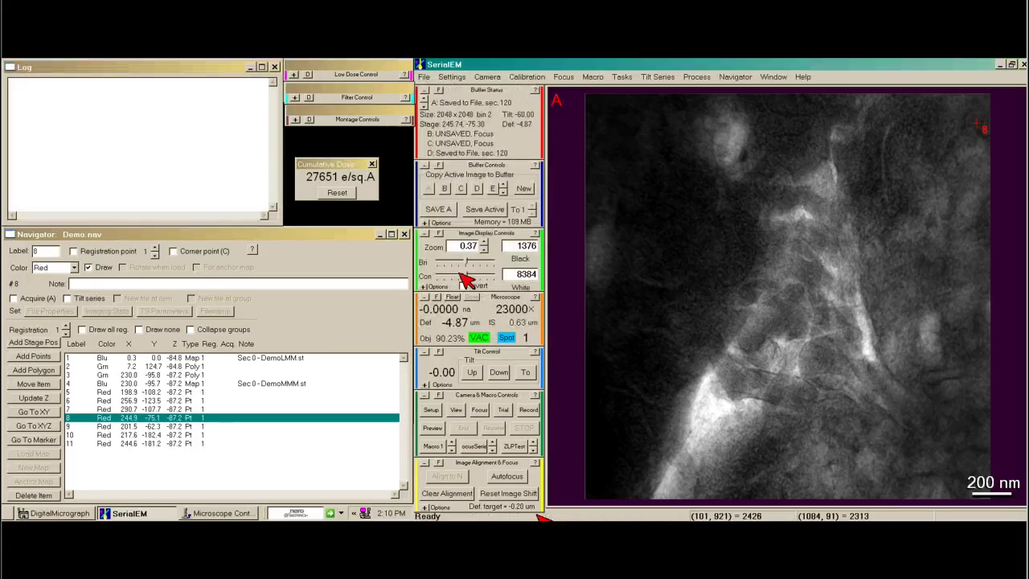